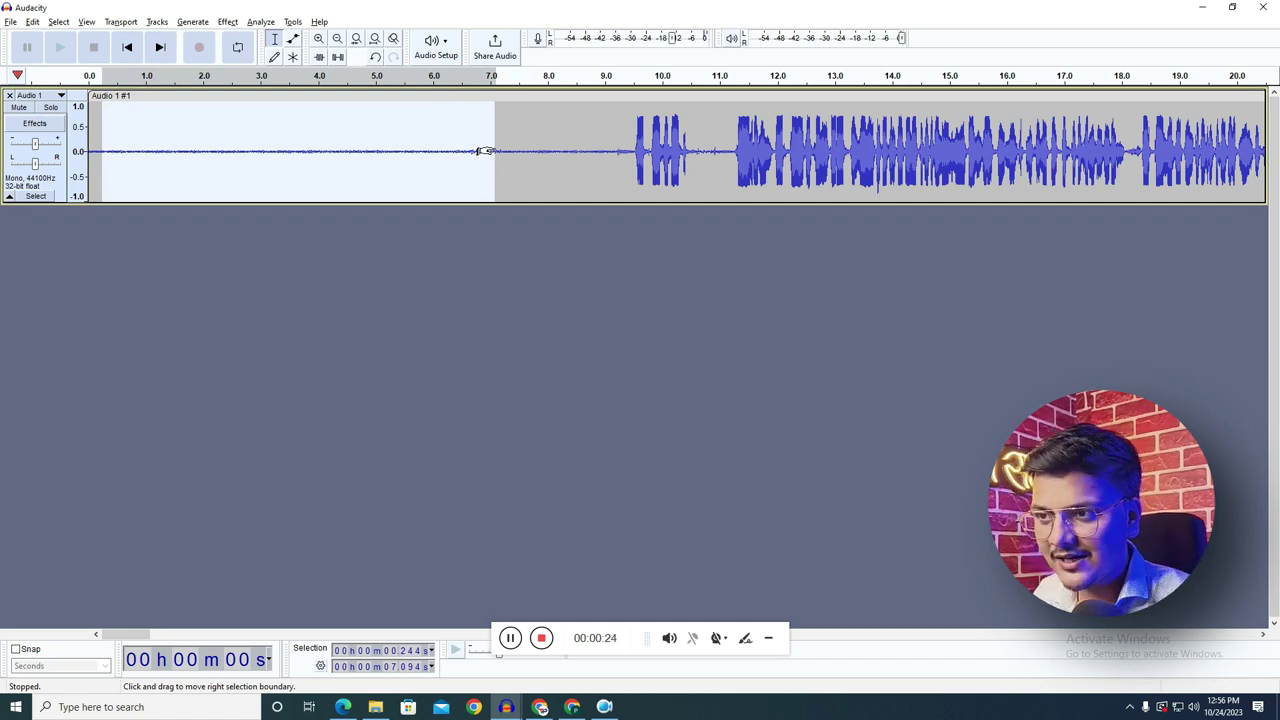
- Capture a noise profile with Noise Reduction from the silent opening between about 0.67 and 8.78 seconds
drag(572, 150, 70, 162)
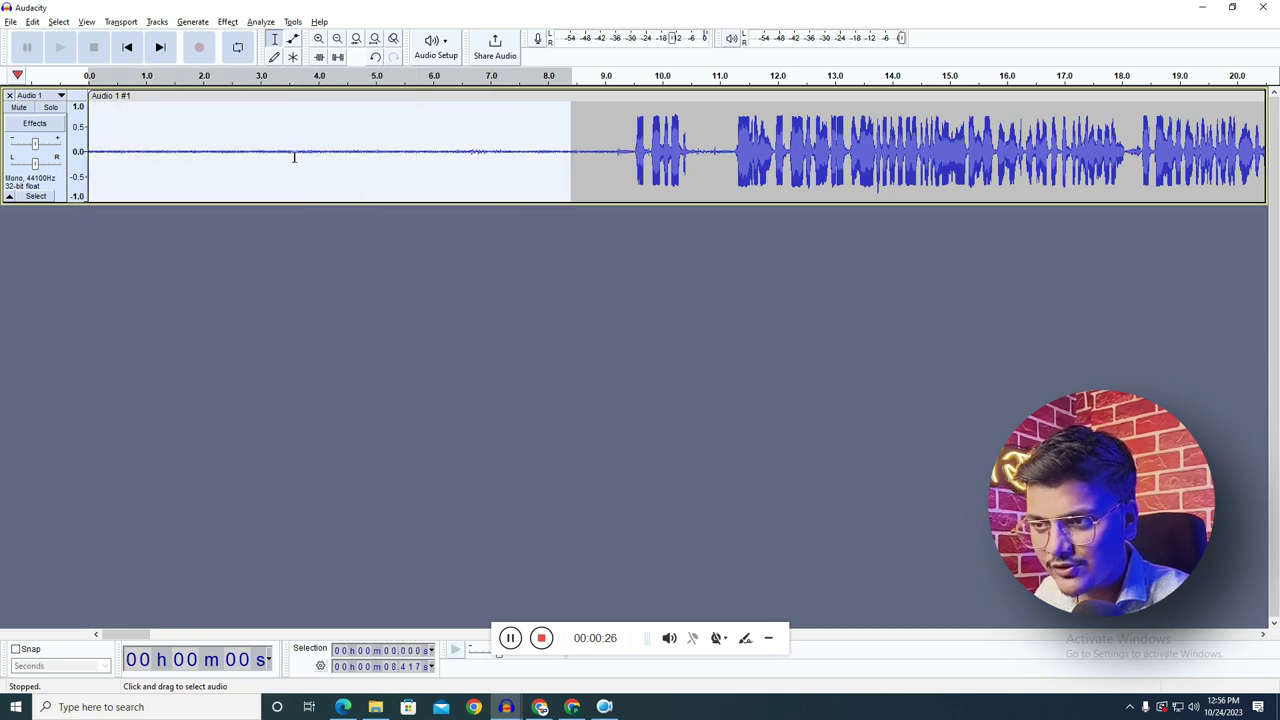
drag(591, 145, 126, 160)
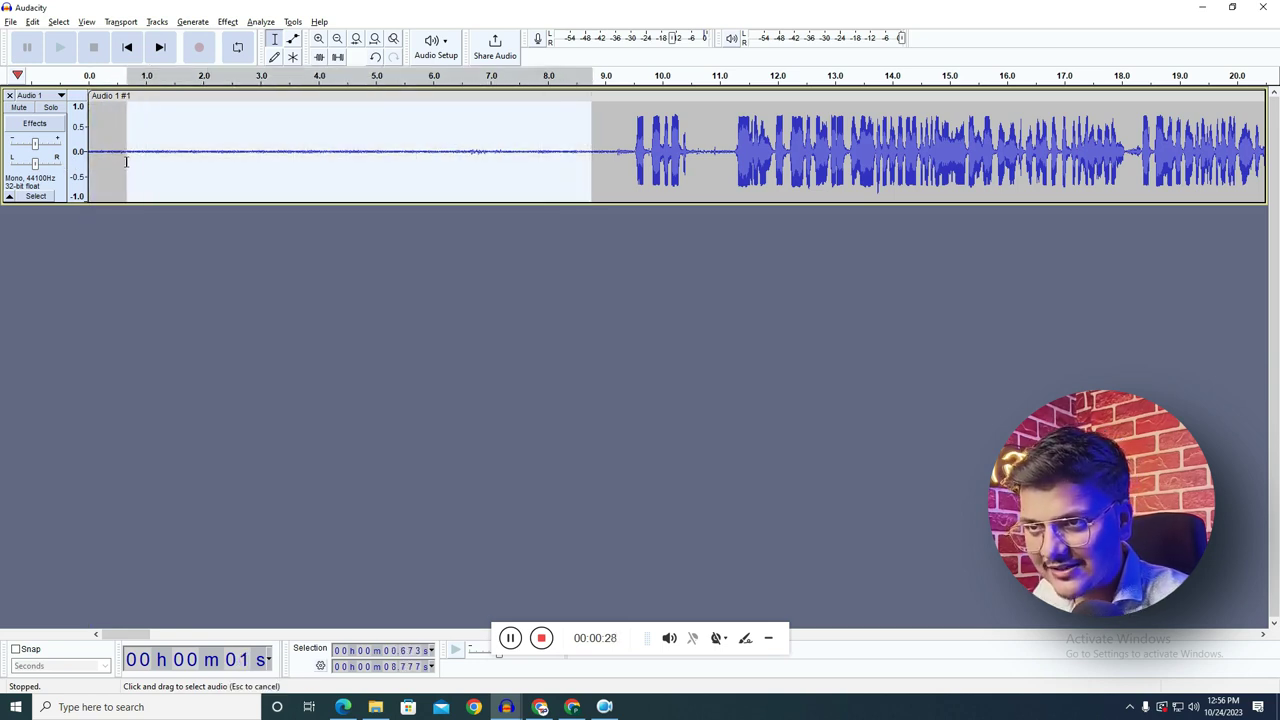
click(228, 21)
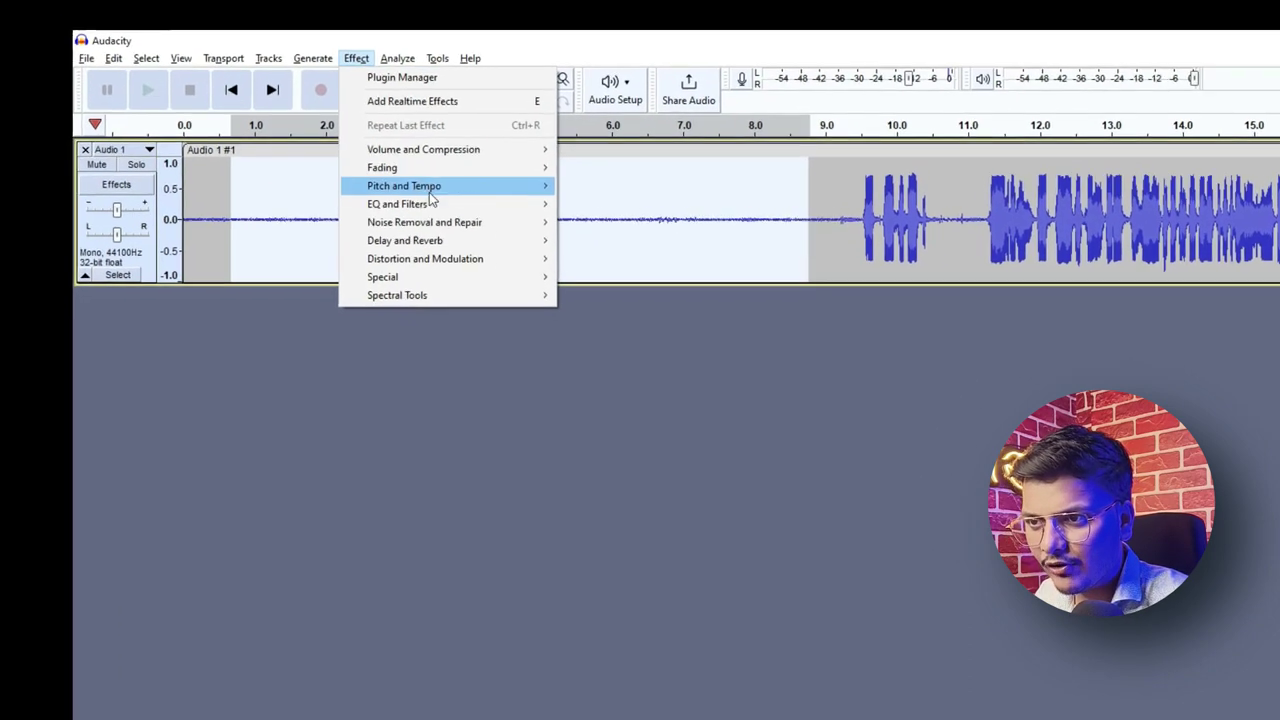
mouse_move(440, 223)
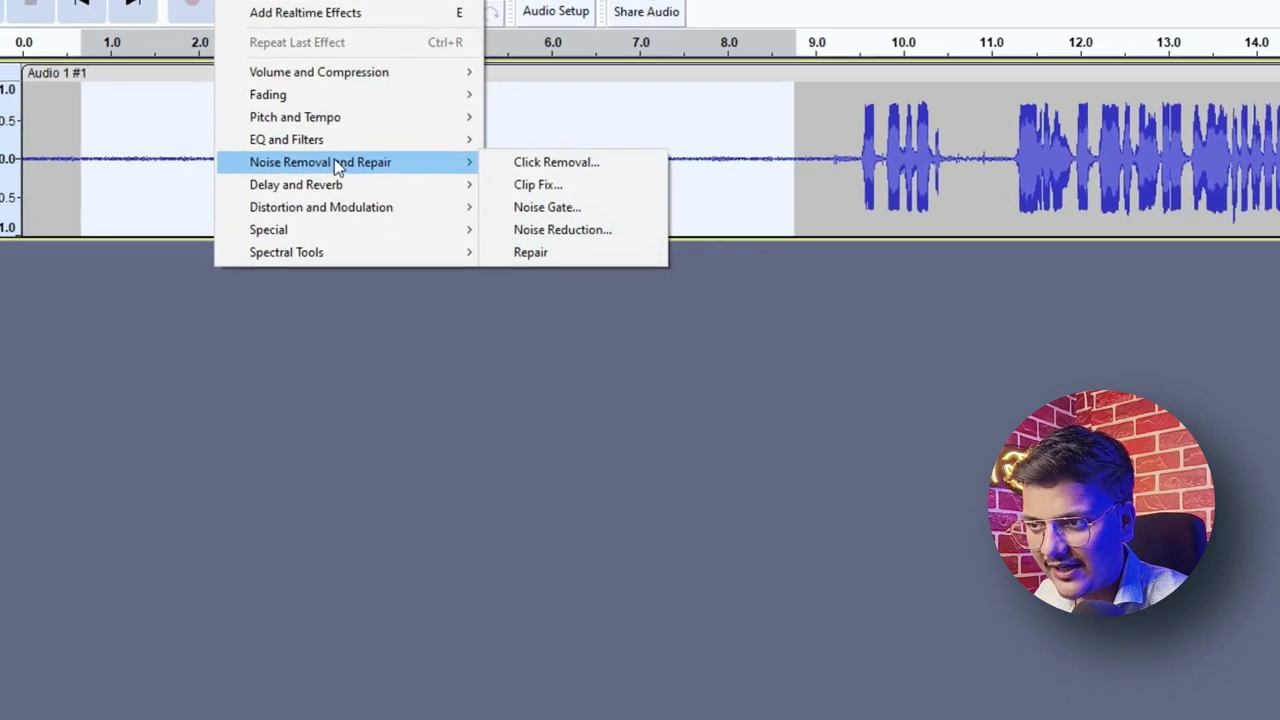
click(560, 230)
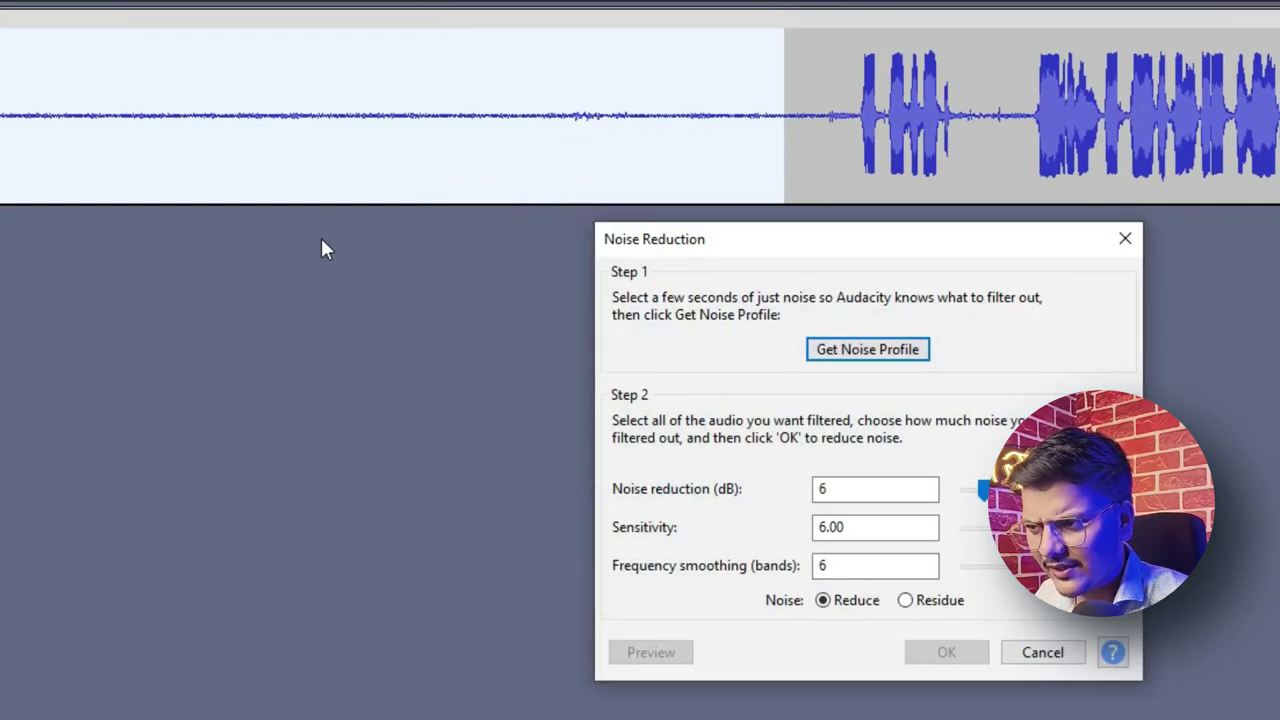
click(889, 355)
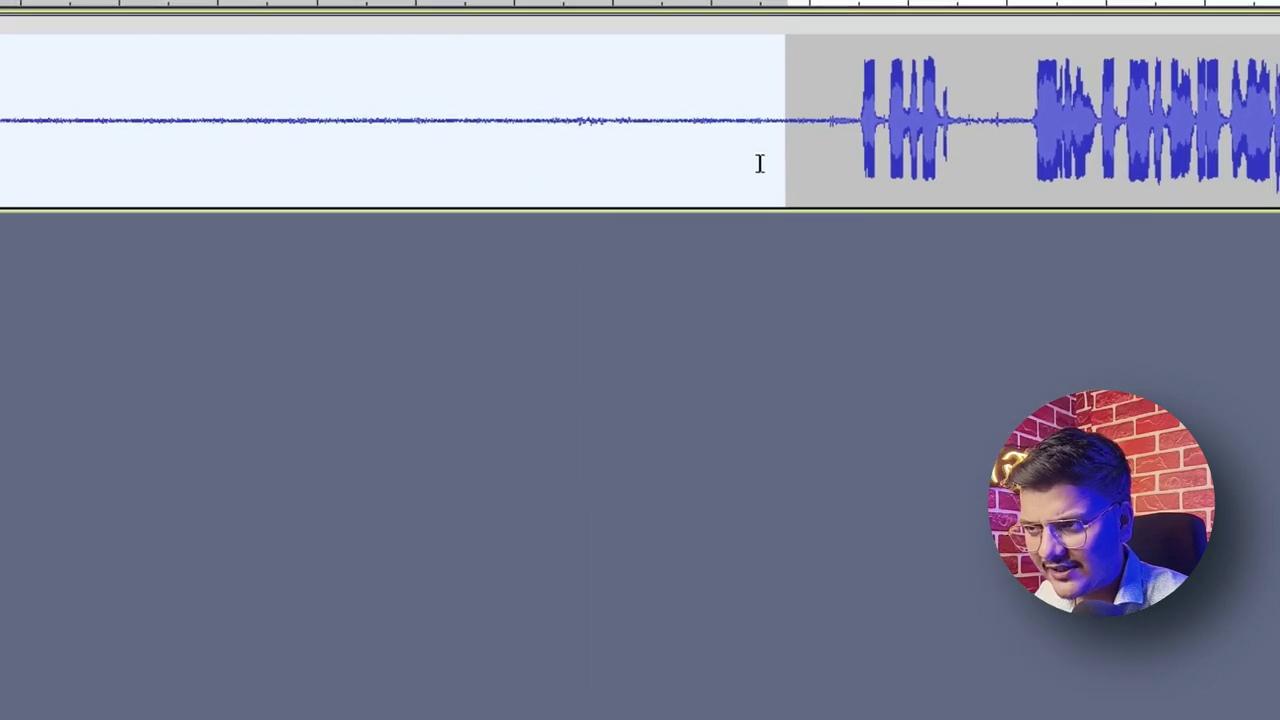
- Run Noise Reduction on the entire track twice using the captured noise profile
key(ctrl+a)
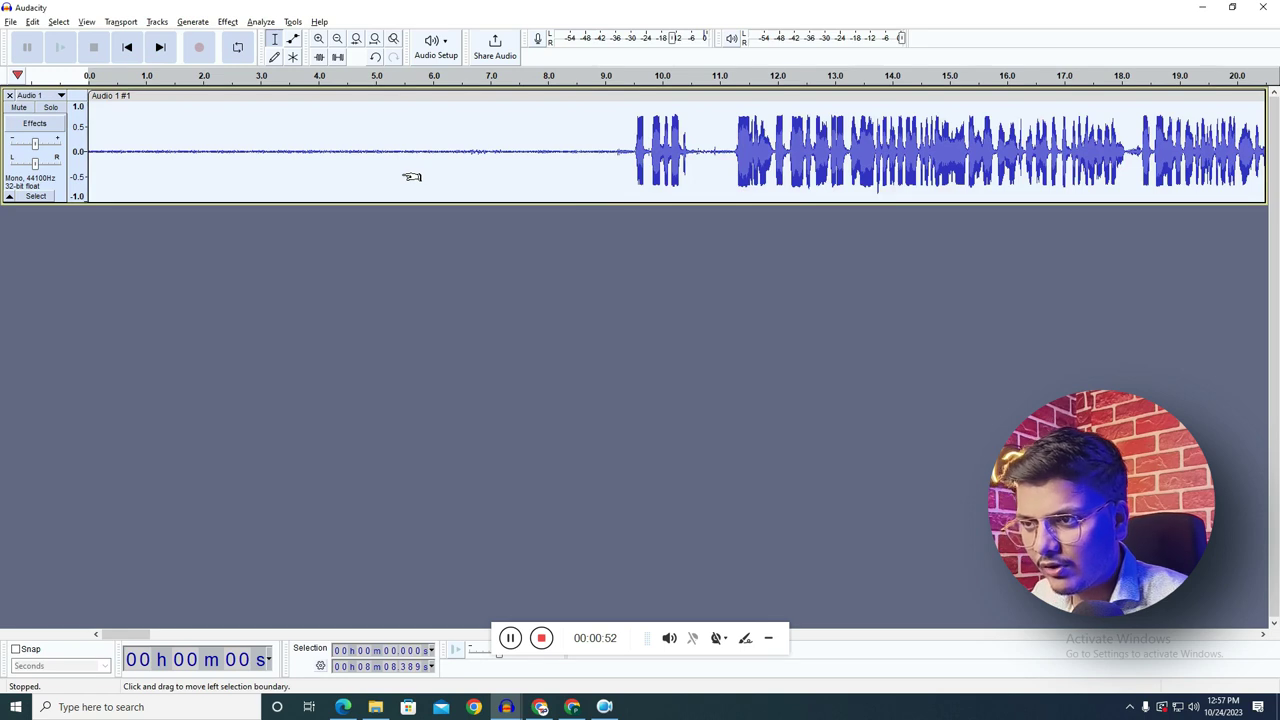
key(ctrl+r)
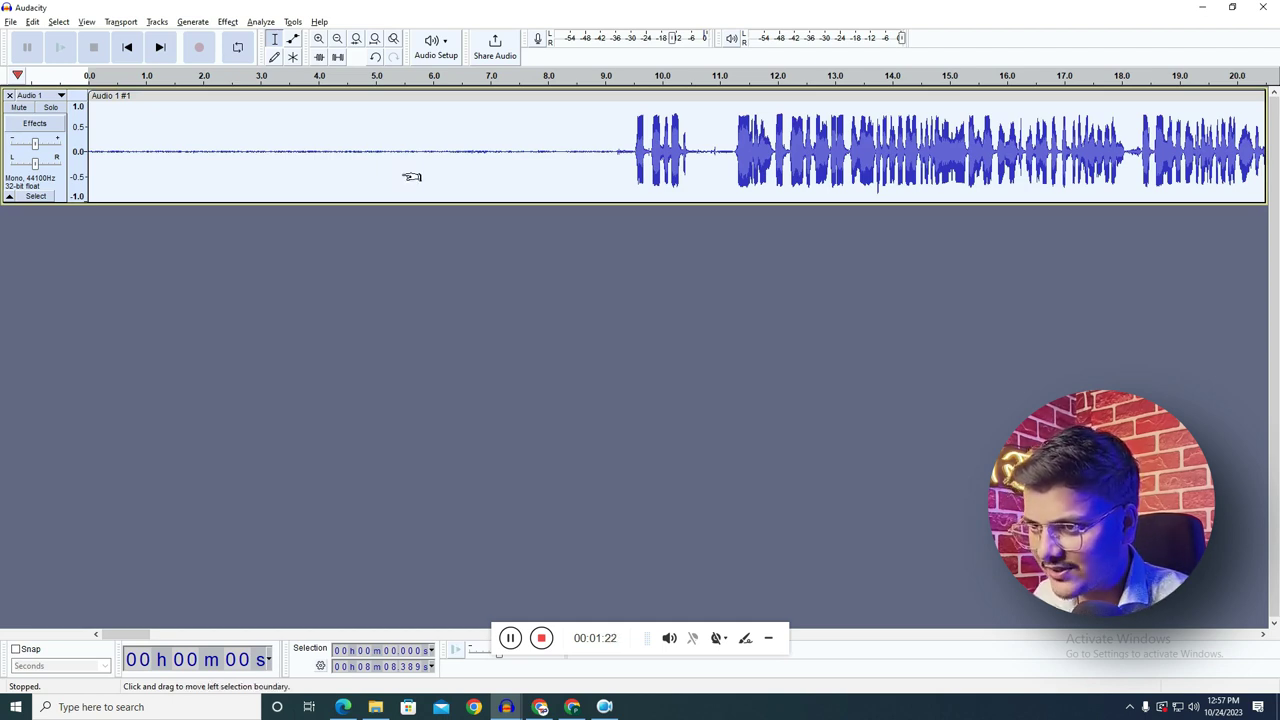
key(ctrl+r)
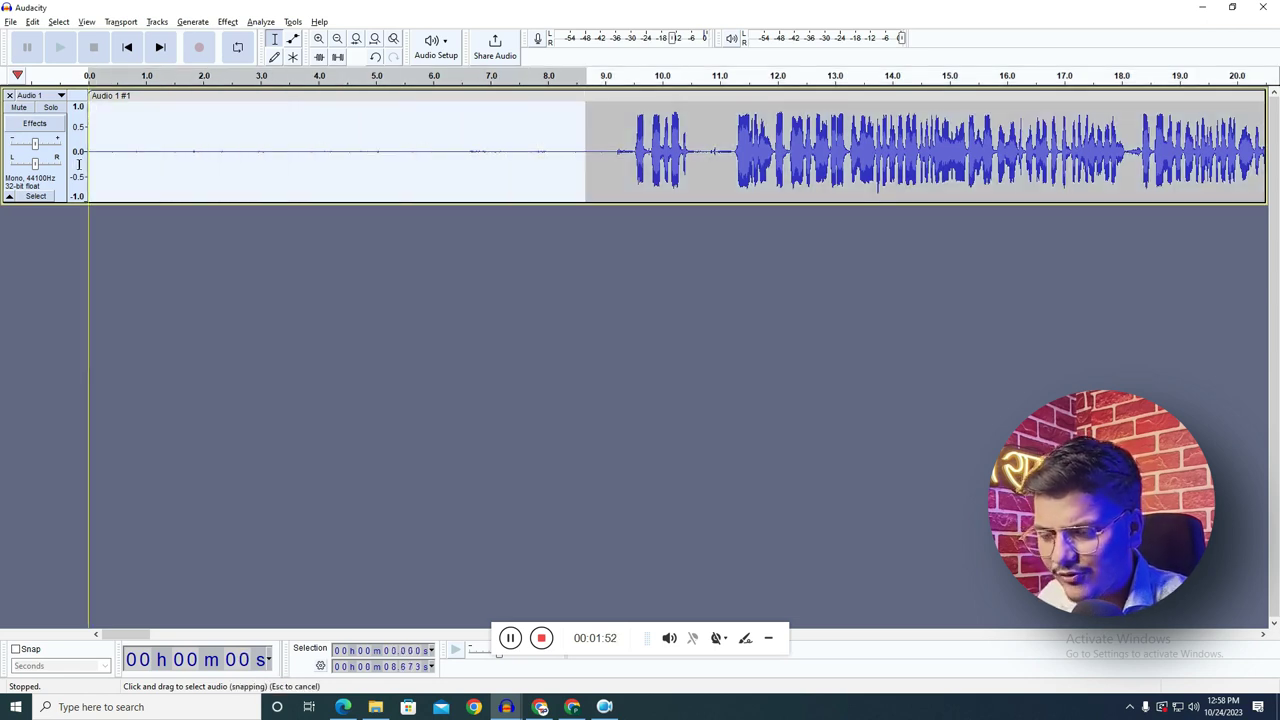
- Delete the silent opening up to about 8.67 seconds and place the cursor at about 0.94 seconds
key(Delete)
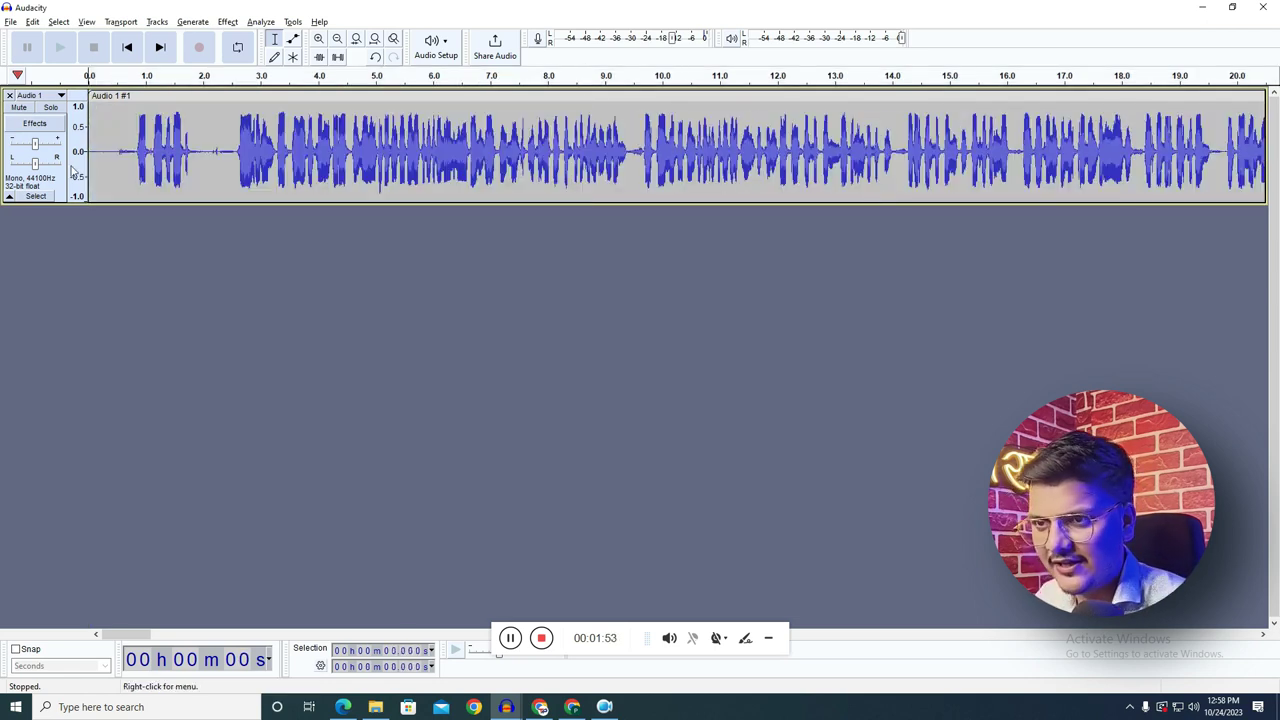
double_click(122, 152)
click(126, 150)
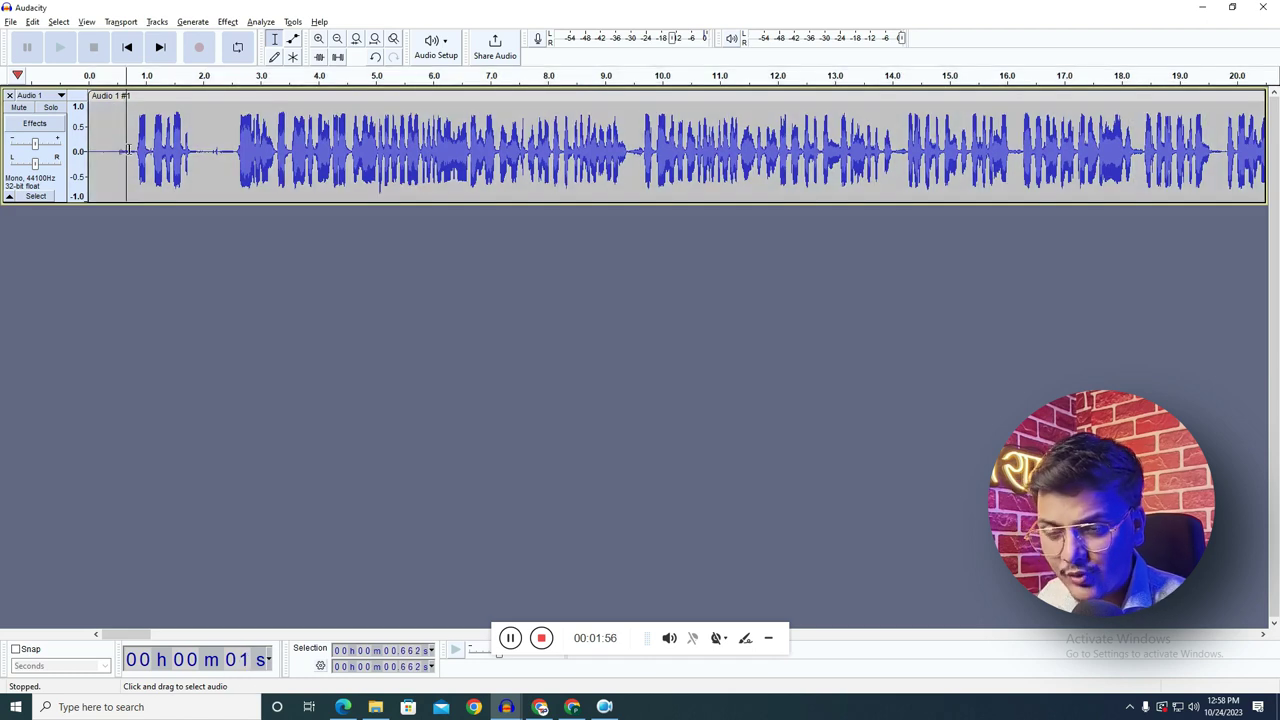
click(142, 152)
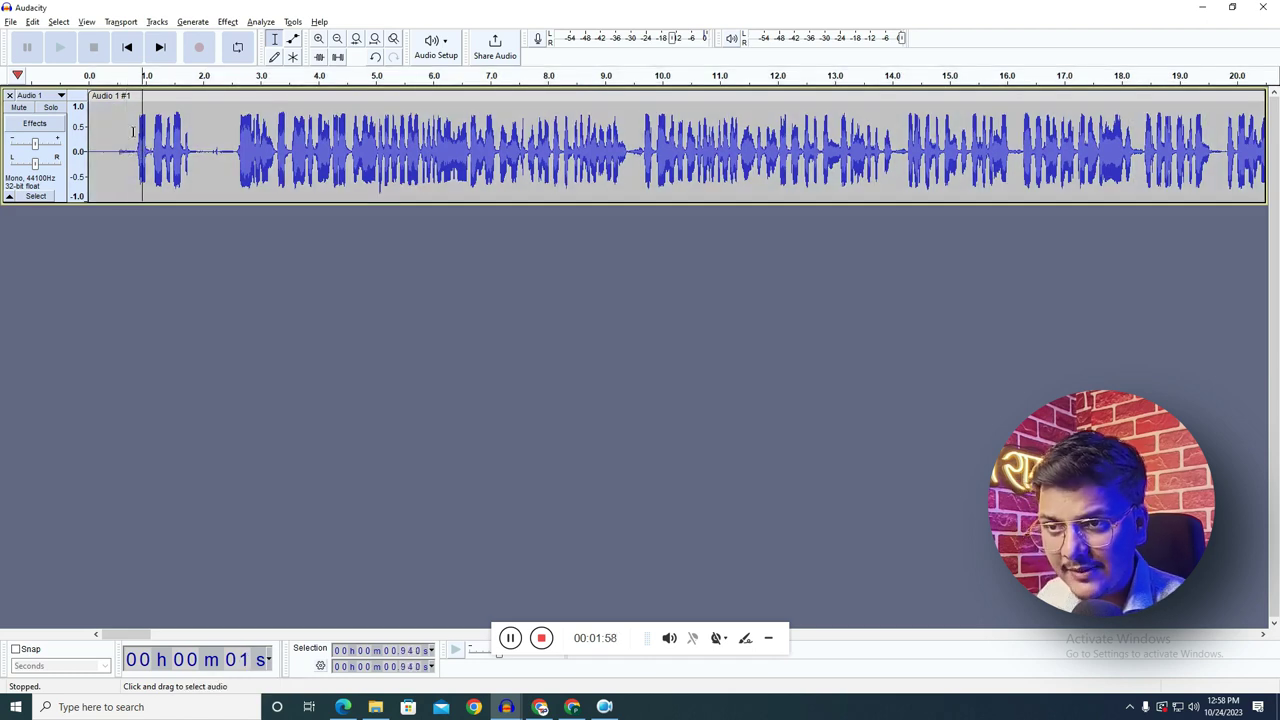
- Switch to the other Audacity project window and pause its running recording
mouse_move(522, 712)
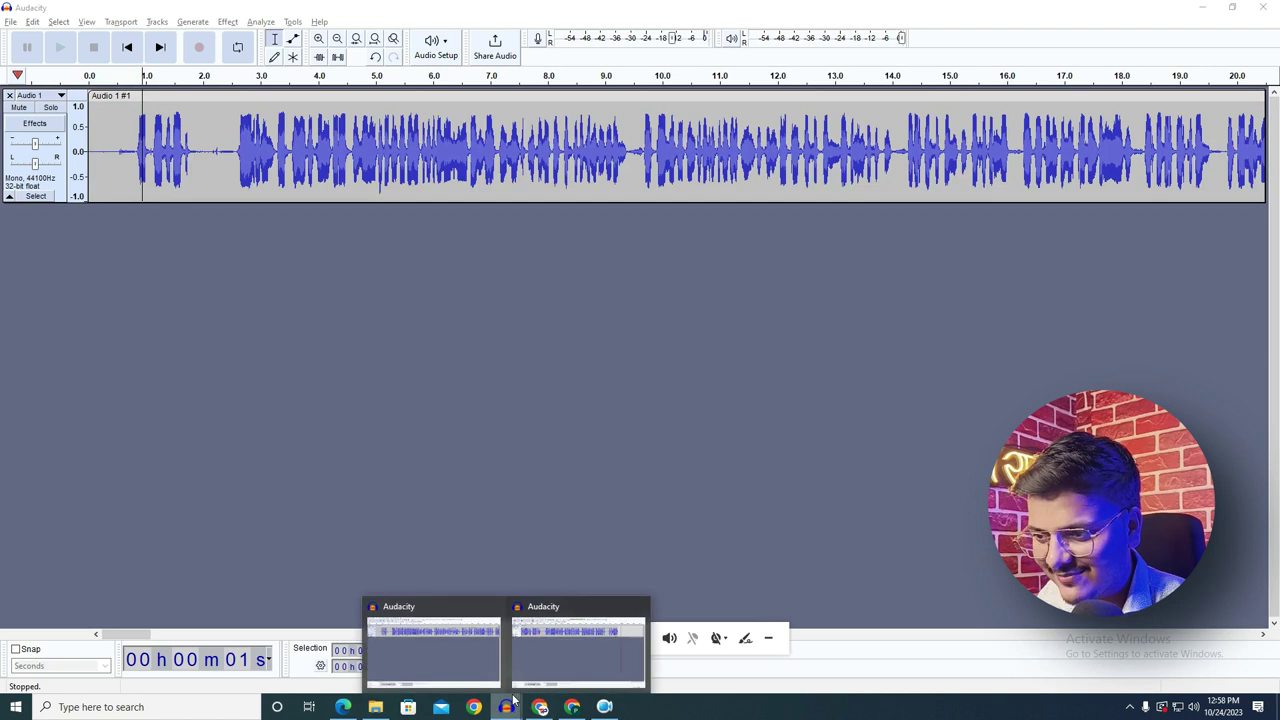
click(571, 645)
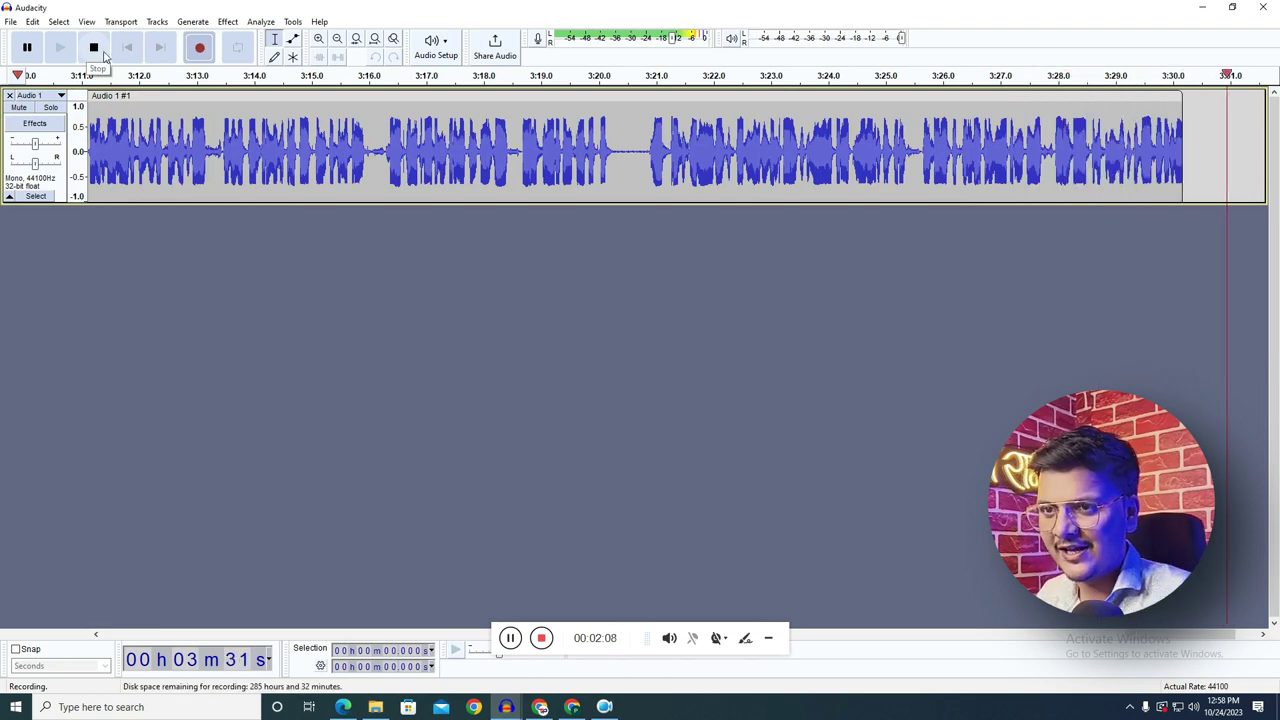
click(28, 56)
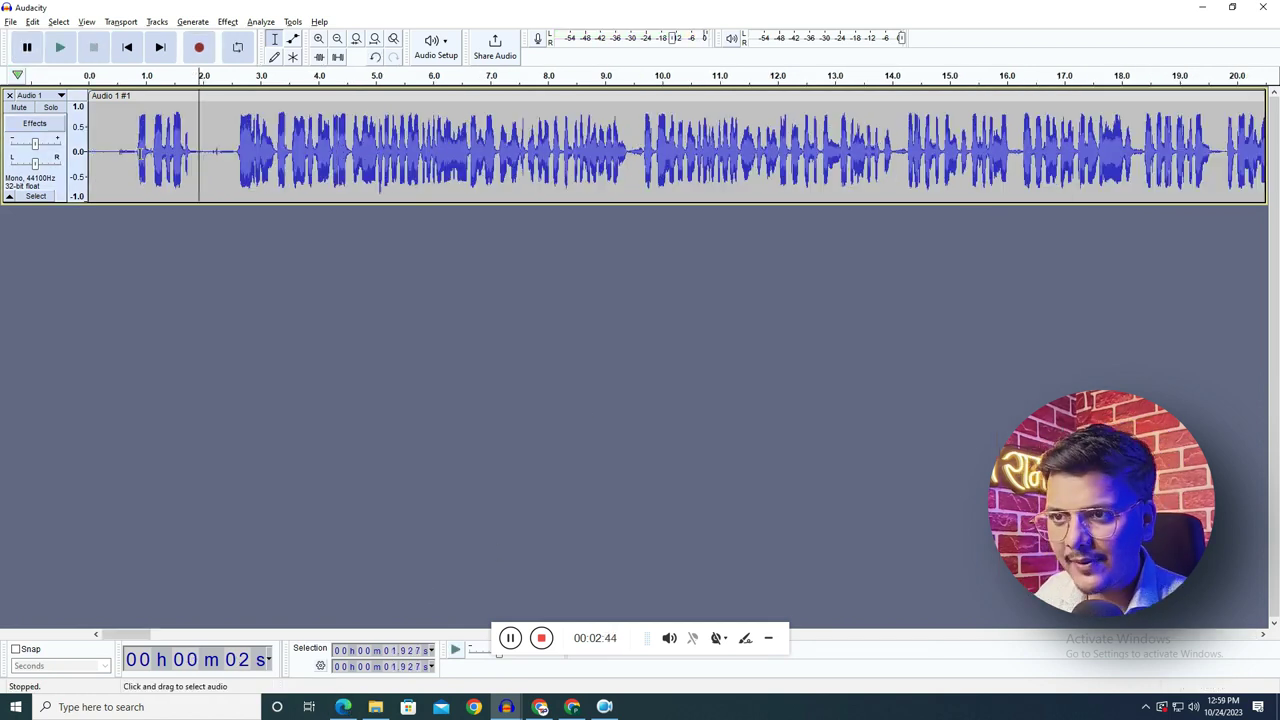
- Play the noise-reduced track from about 0.7 seconds to check the sound, and stop playback
click(129, 150)
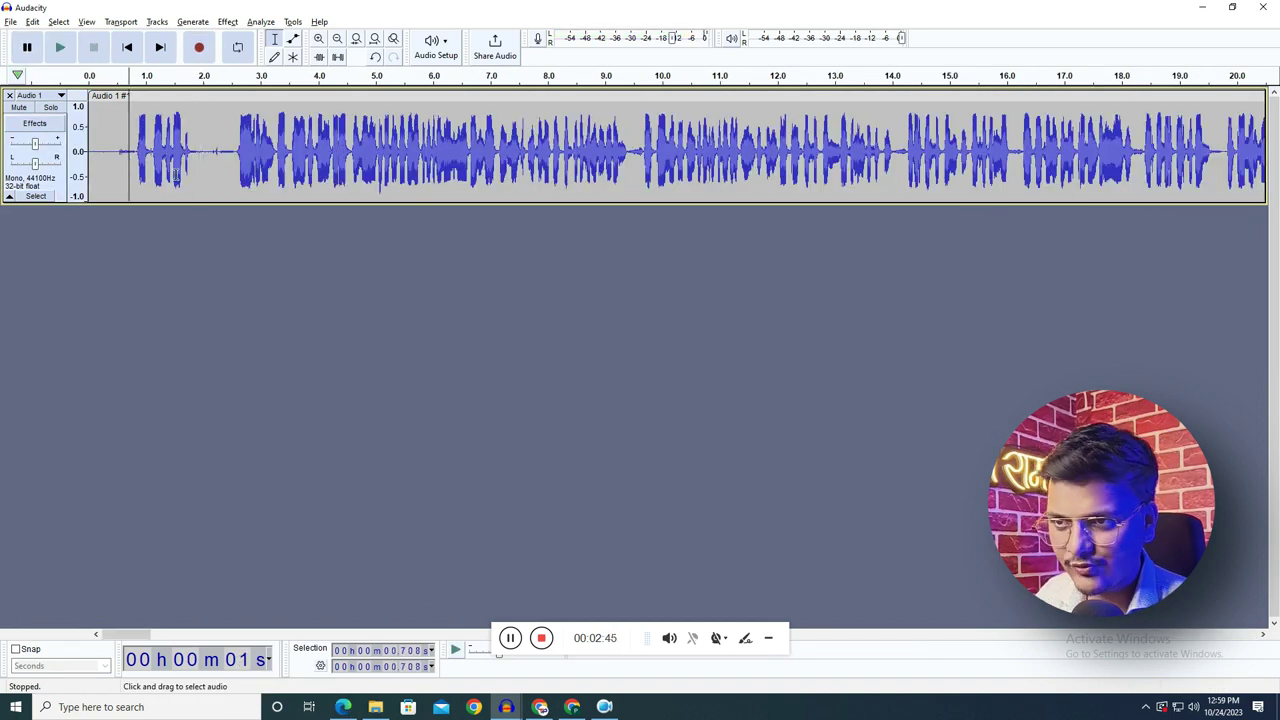
key(space)
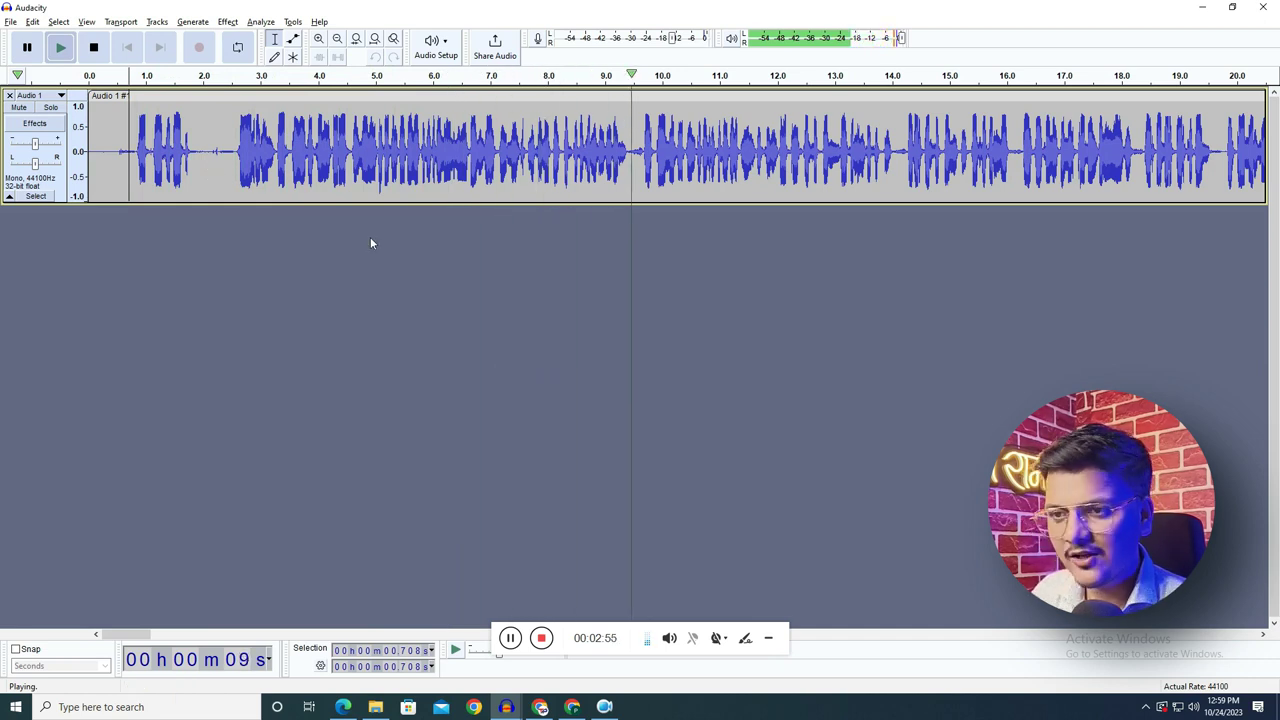
key(space)
- Apply Graphic EQ with the Bass Boost factory preset to the entire track, previewing the effect first
key(ctrl+a)
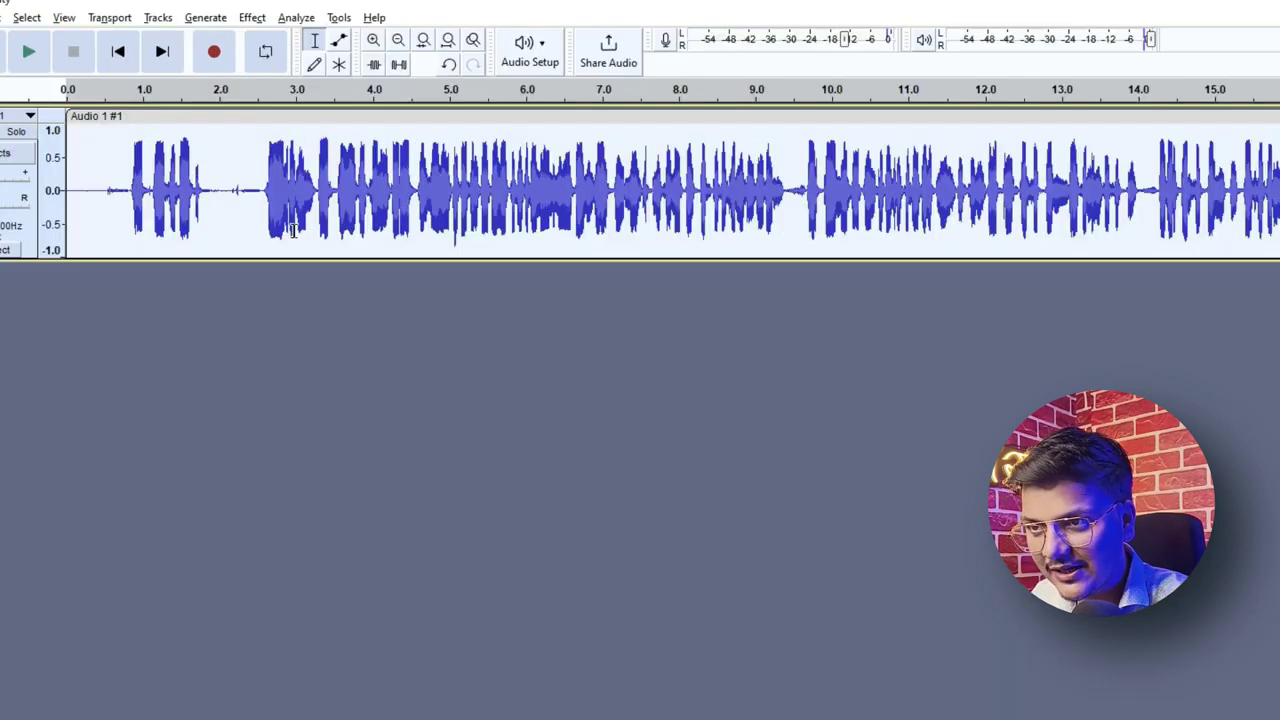
click(252, 17)
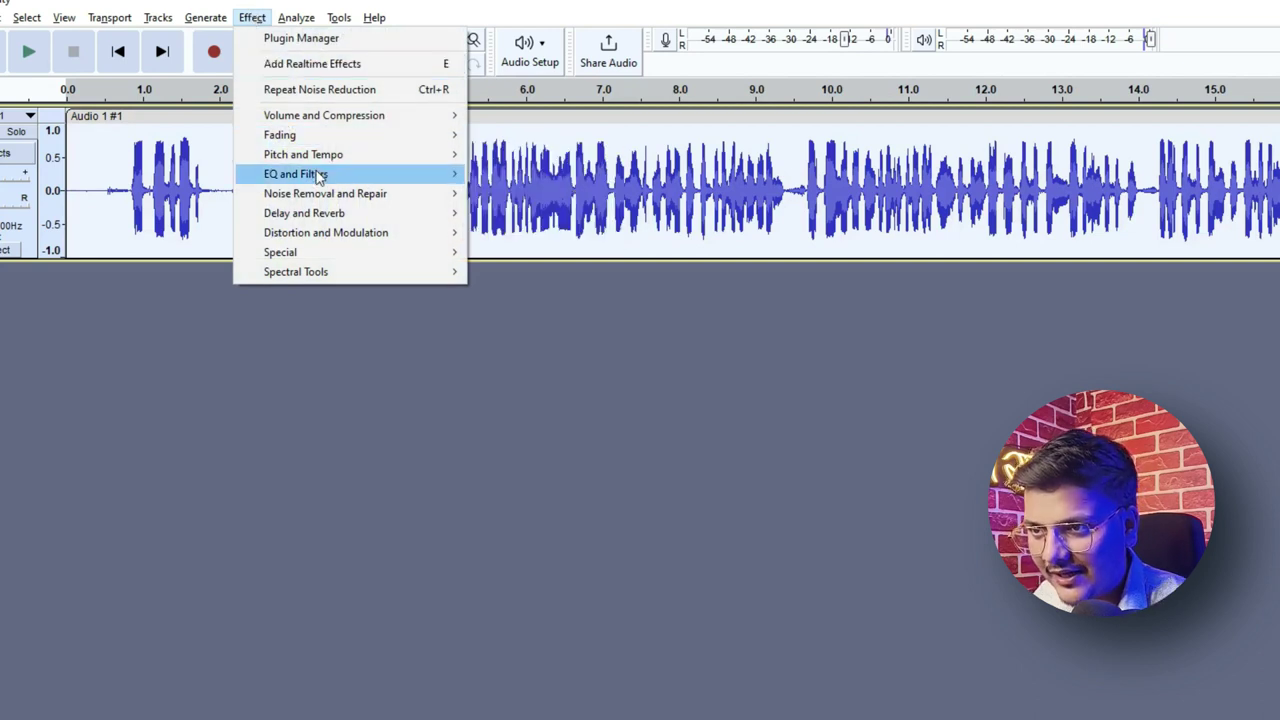
mouse_move(320, 174)
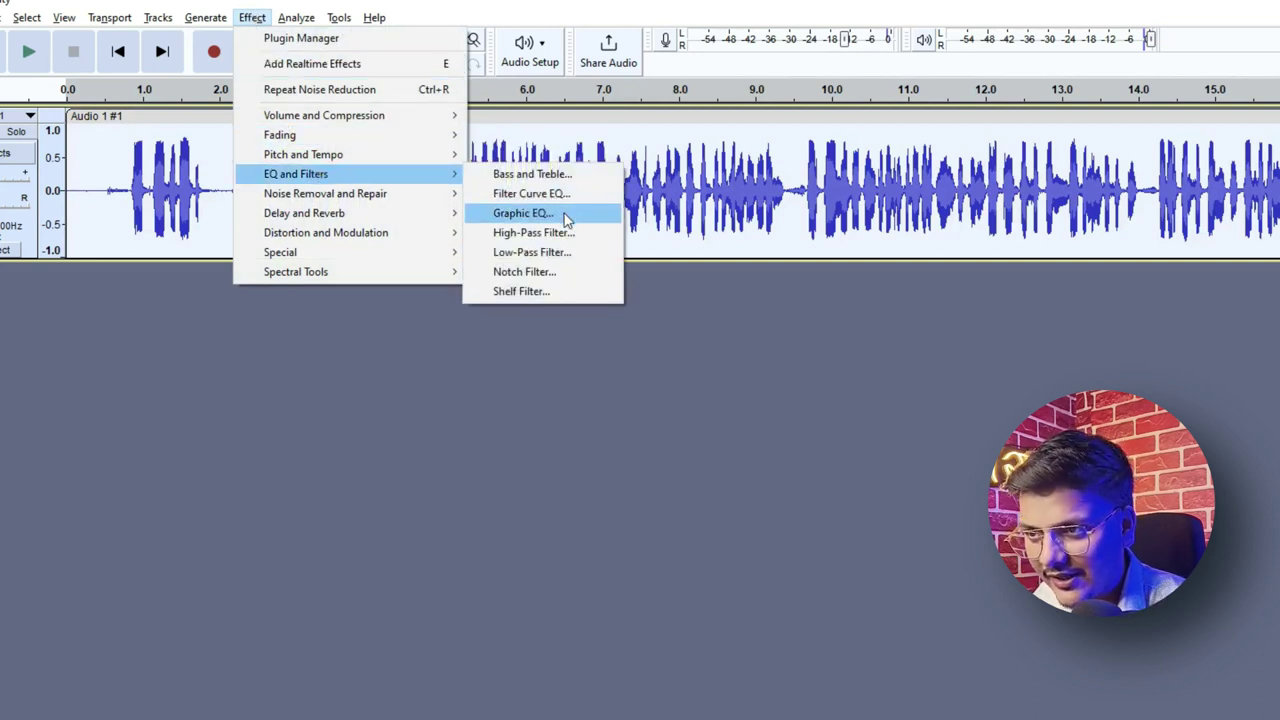
click(567, 216)
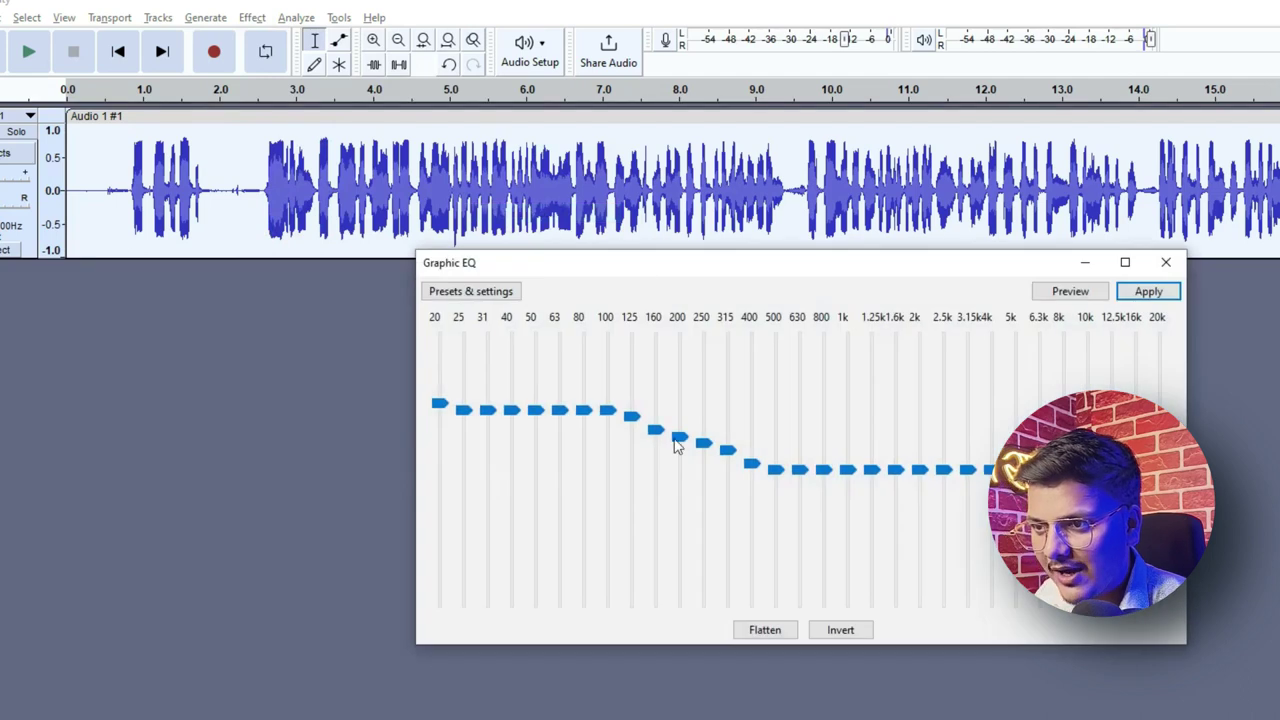
click(474, 293)
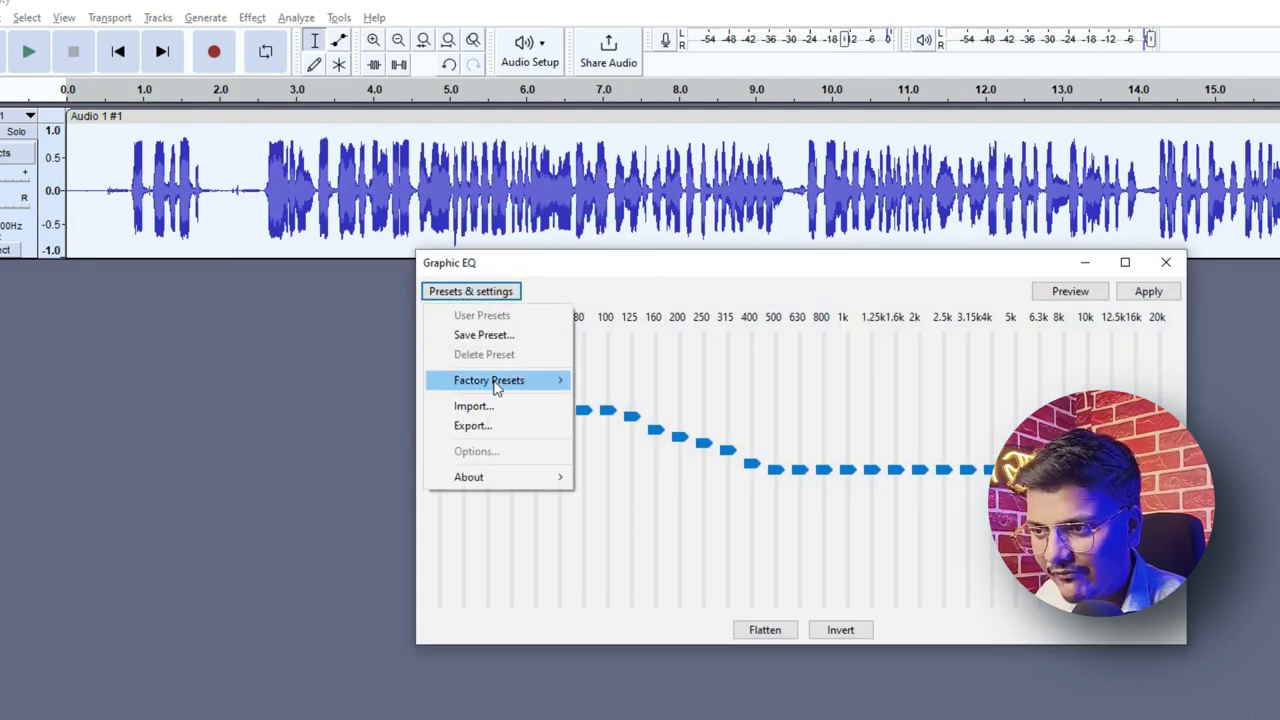
mouse_move(510, 388)
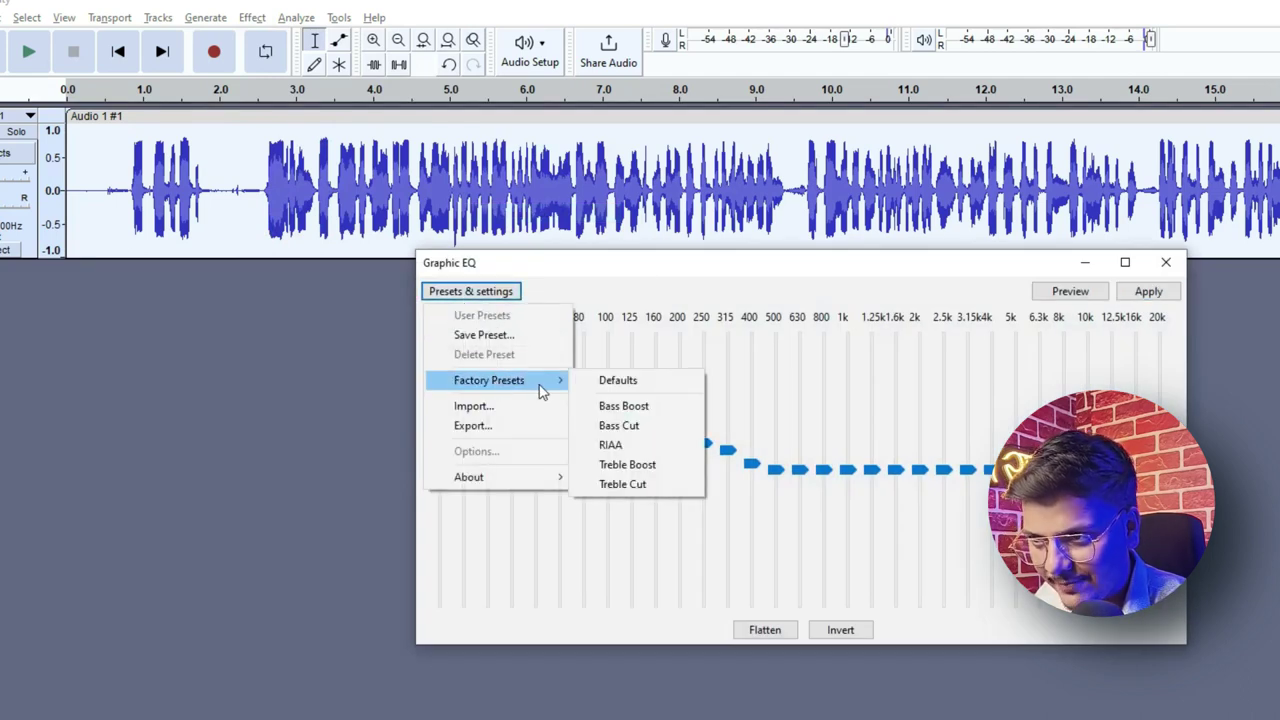
click(632, 406)
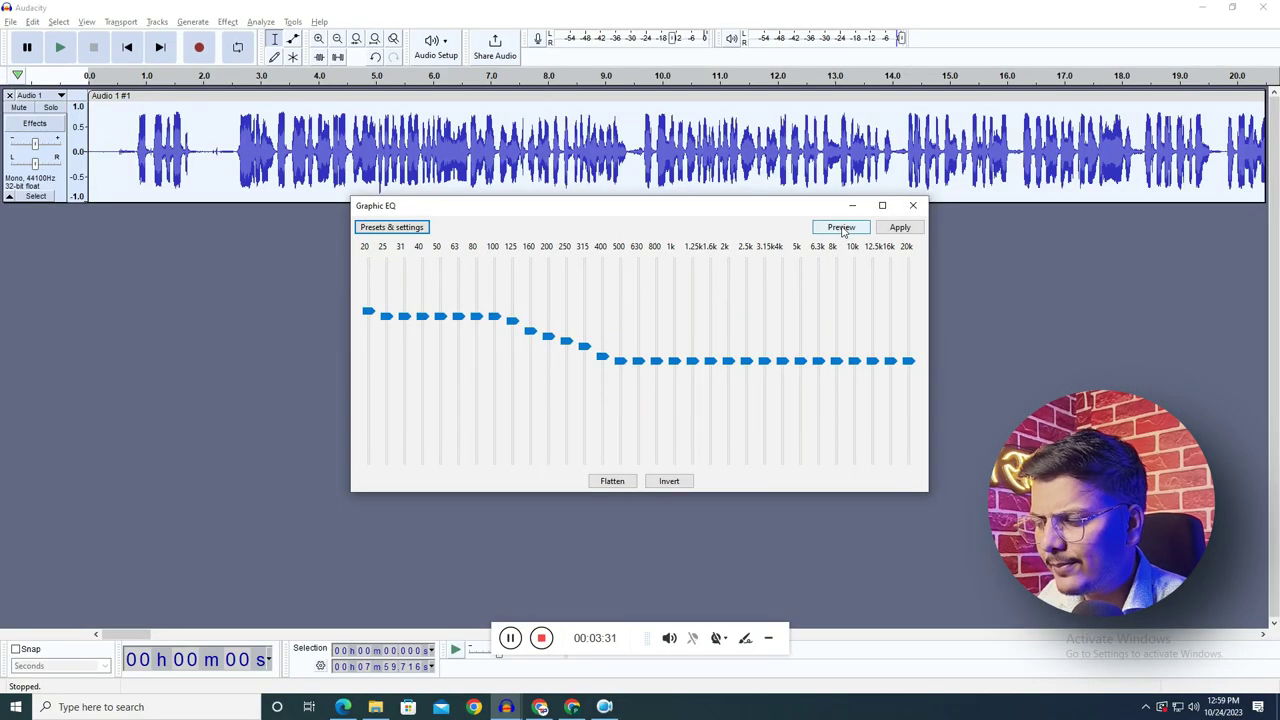
click(841, 228)
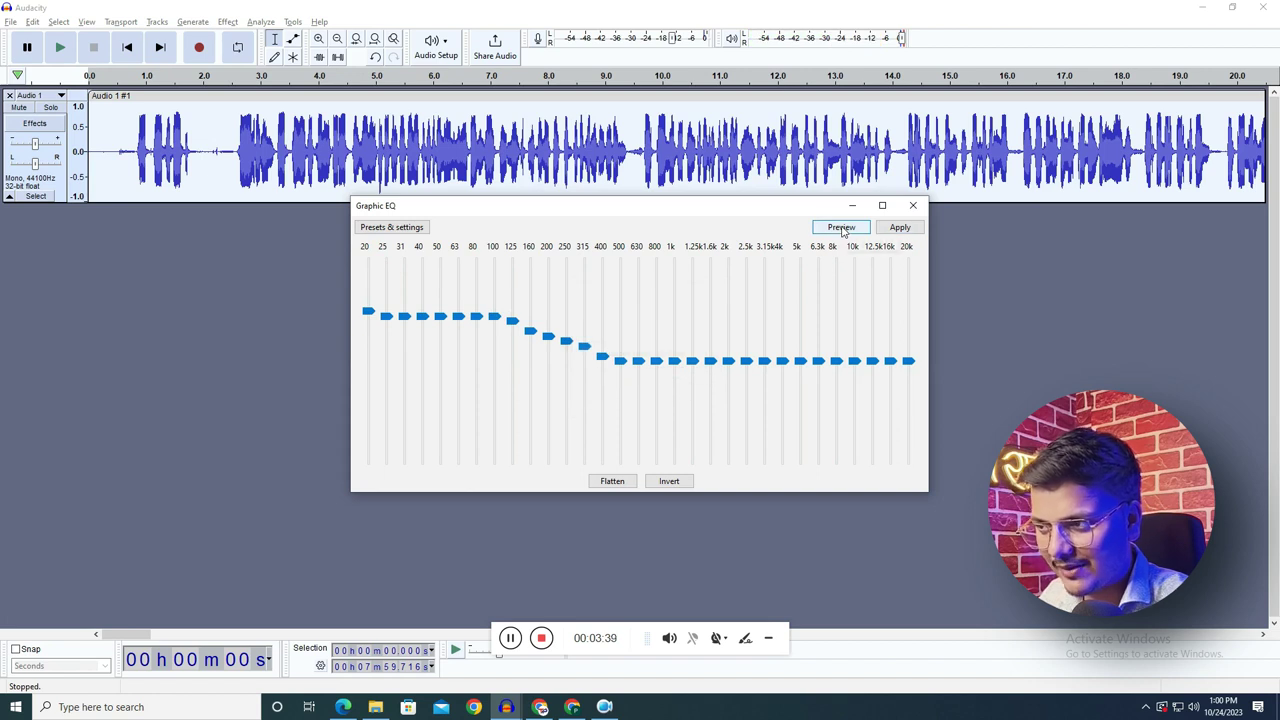
click(899, 227)
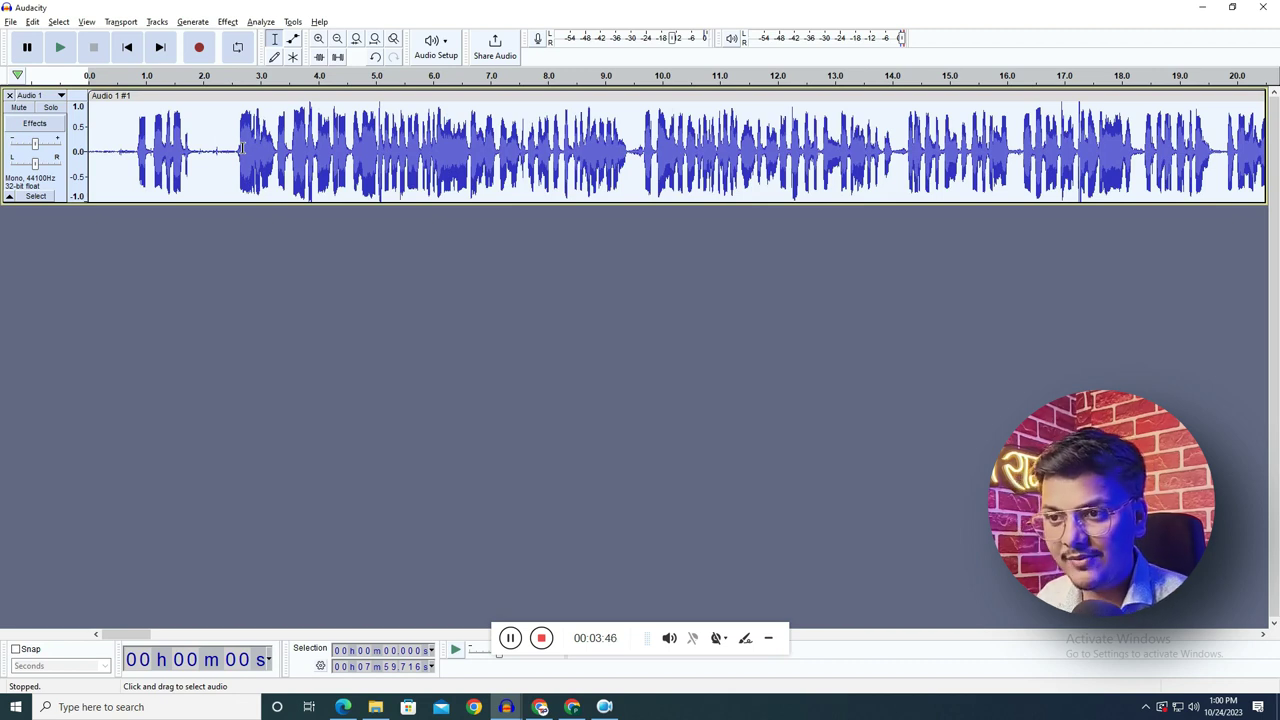
- Play the equalized track from about 2.6 seconds to check the bass, and stop playback
click(239, 148)
key(space)
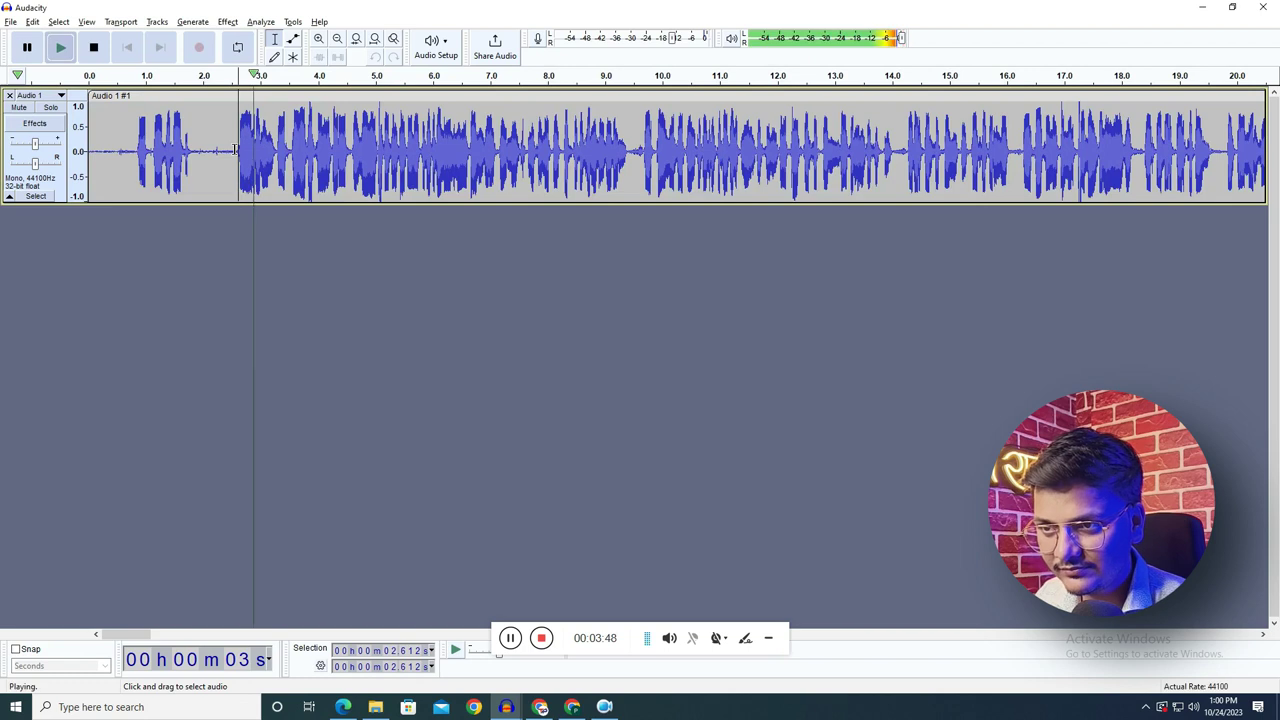
key(space)
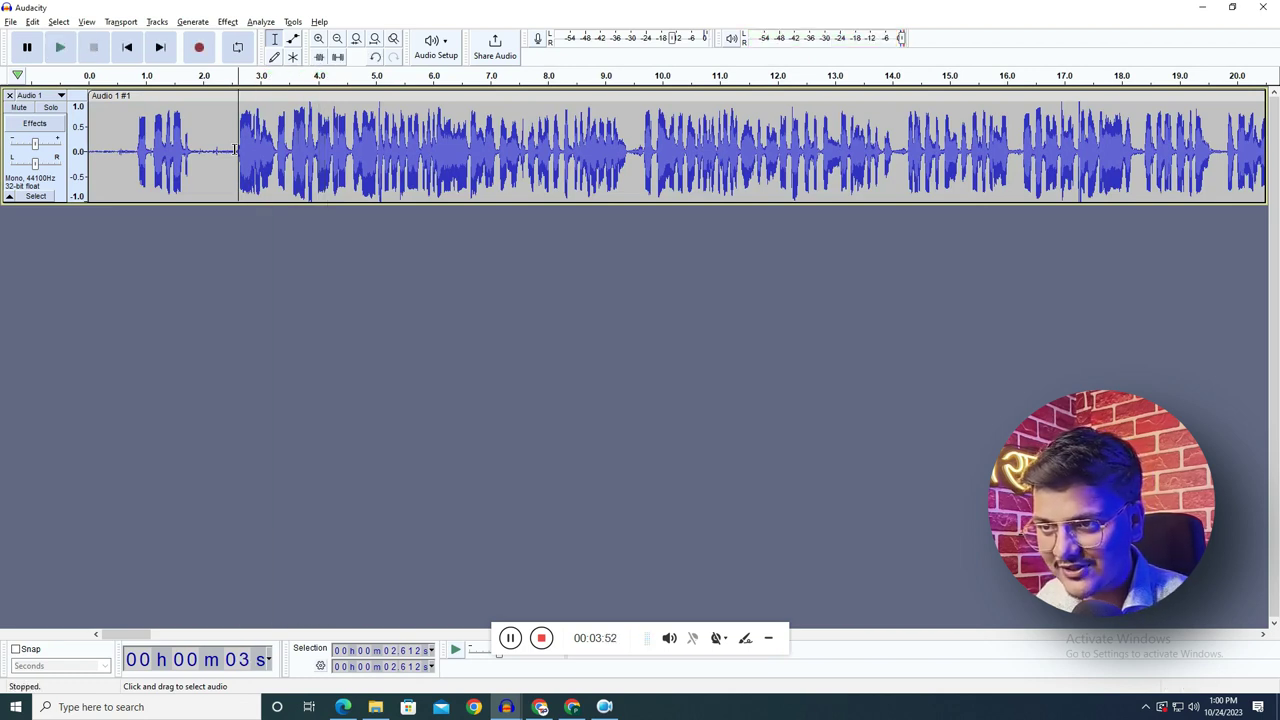
- Open Filter Curve EQ for the entire clip and load the Defaults factory preset
double_click(234, 148)
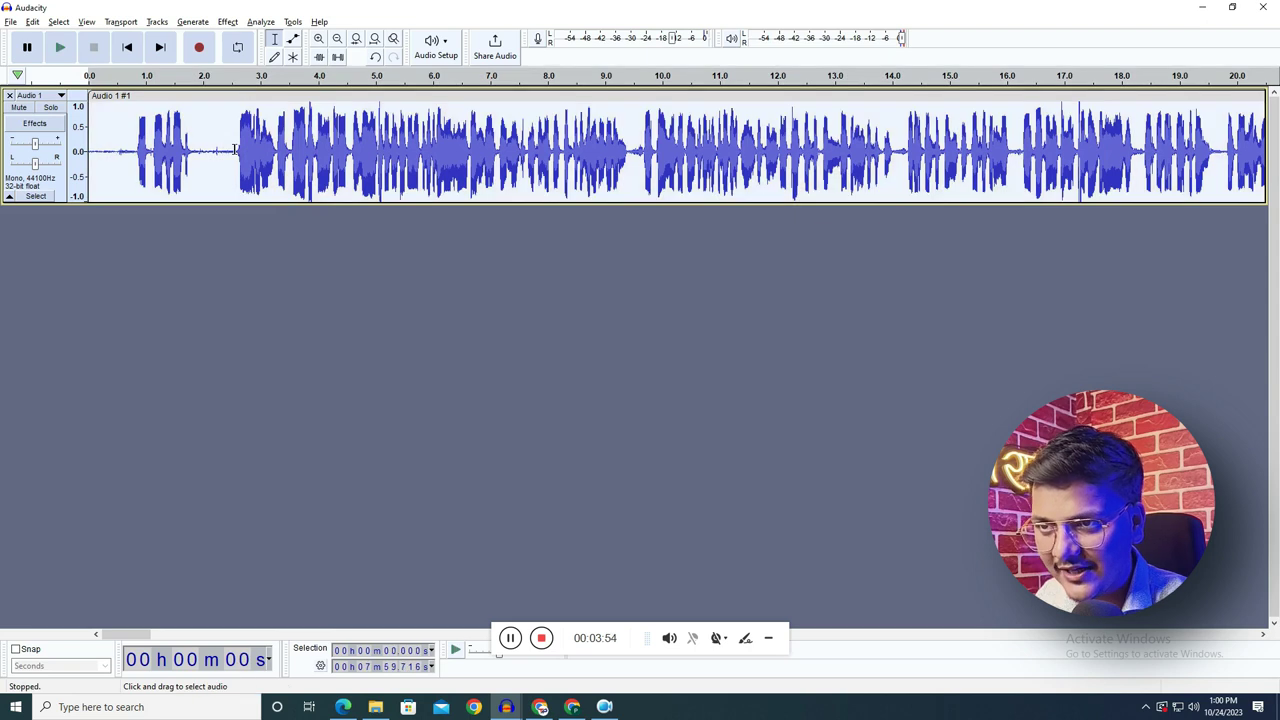
click(228, 21)
mouse_move(245, 141)
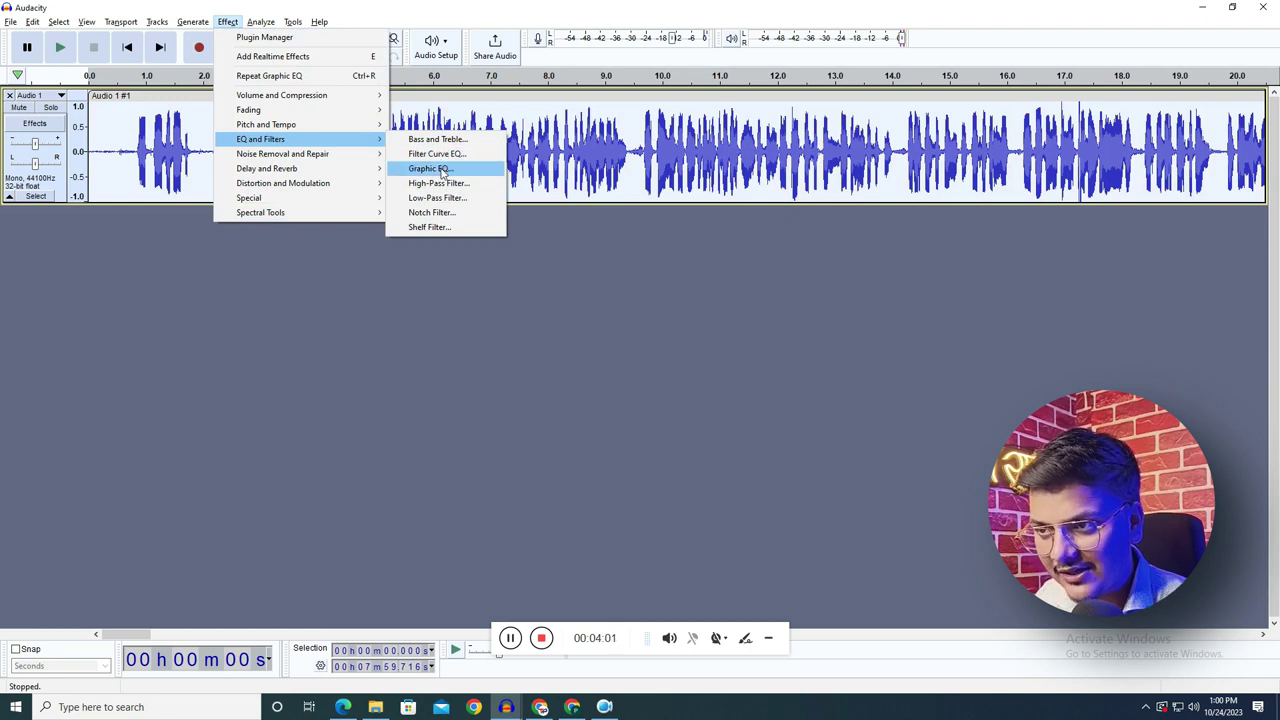
click(437, 155)
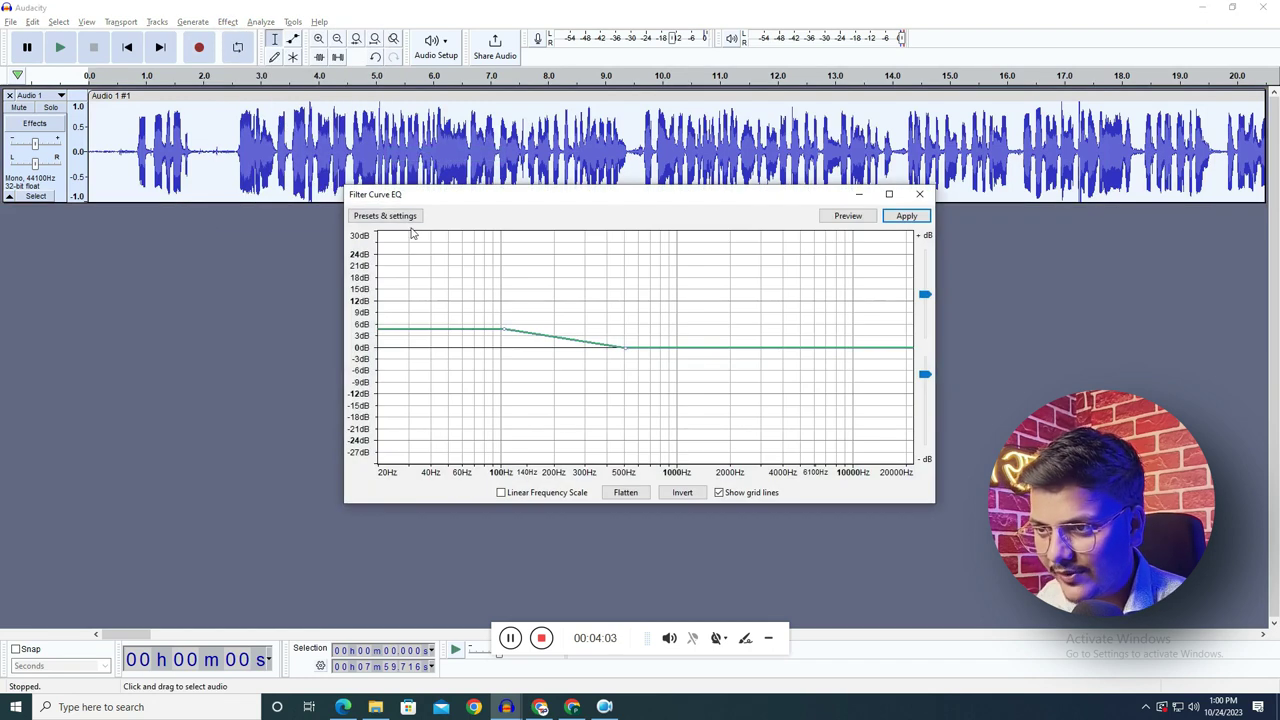
click(402, 216)
mouse_move(407, 285)
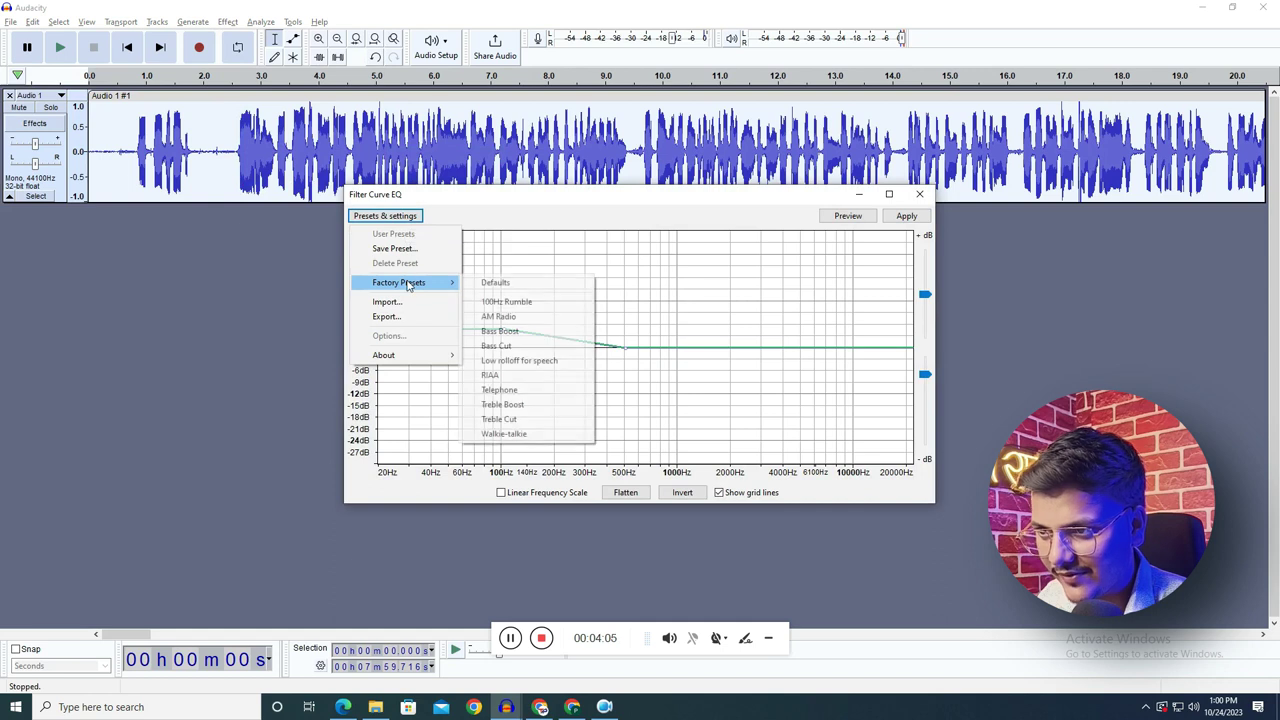
click(513, 286)
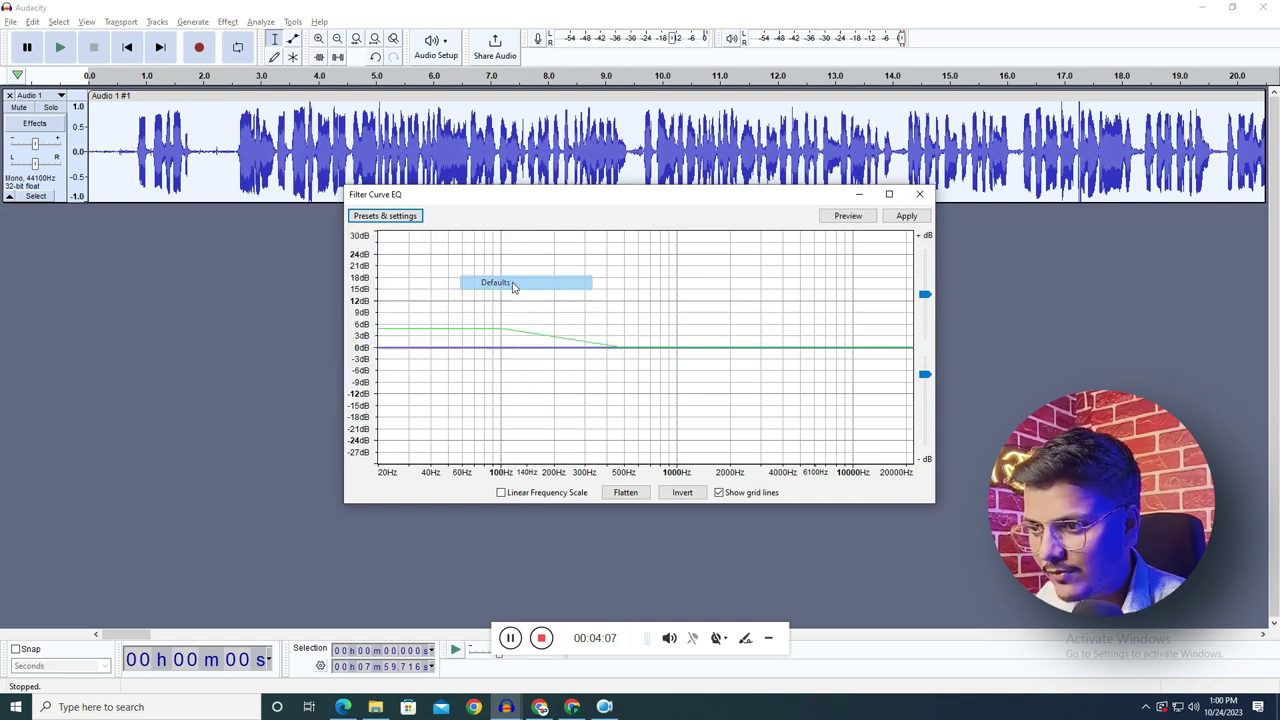
- Load the Bass Boost factory preset in Filter Curve EQ
click(393, 216)
mouse_move(405, 287)
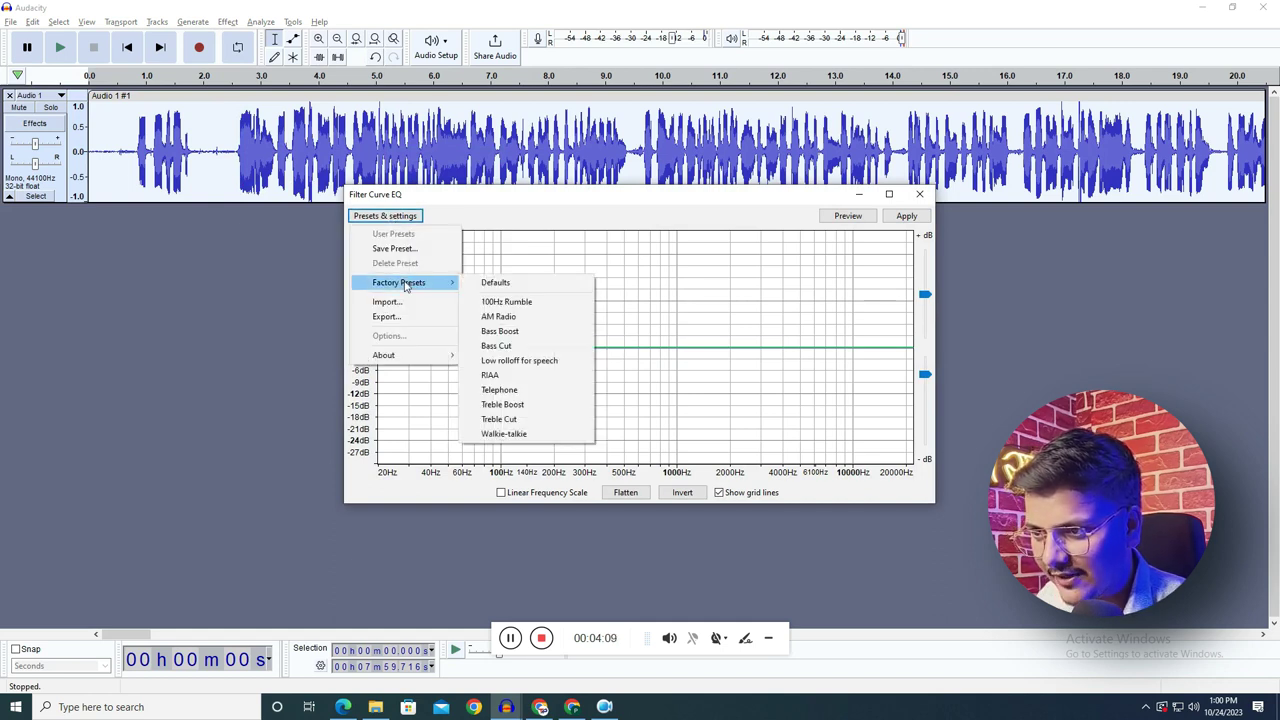
click(498, 332)
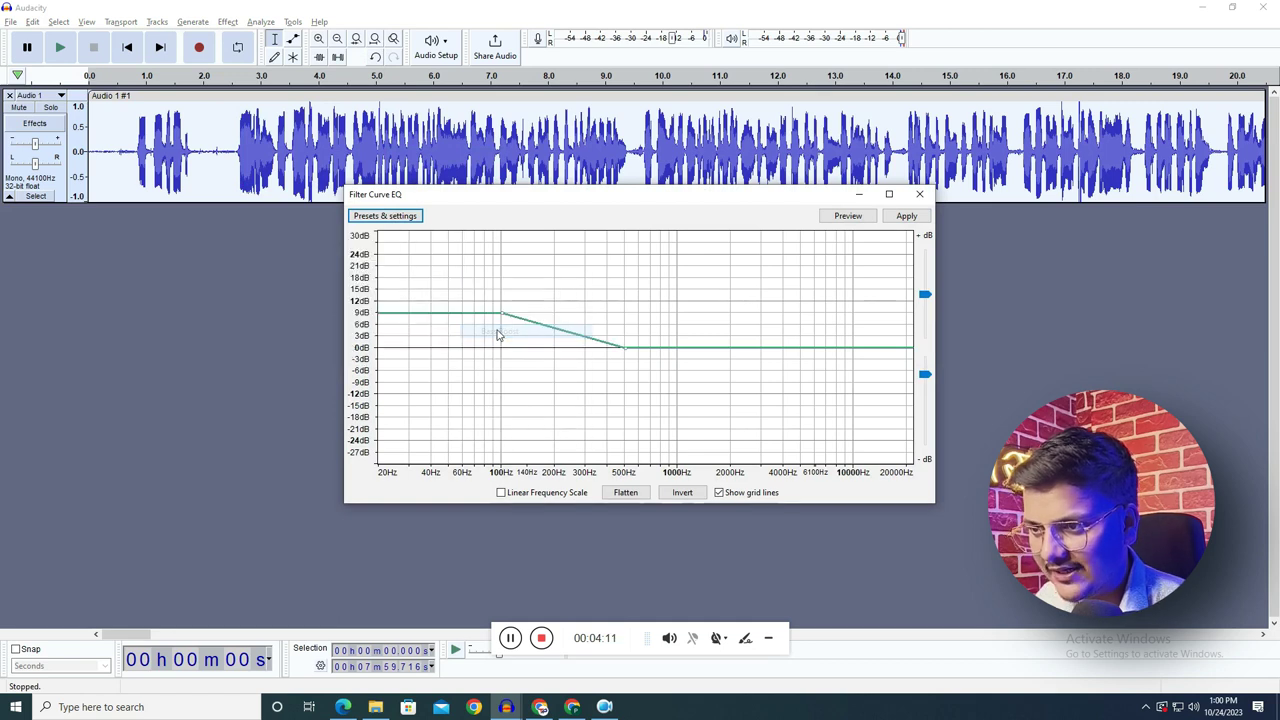
- Preview the Bass Boost curve in Filter Curve EQ and apply it to the entire clip
click(846, 216)
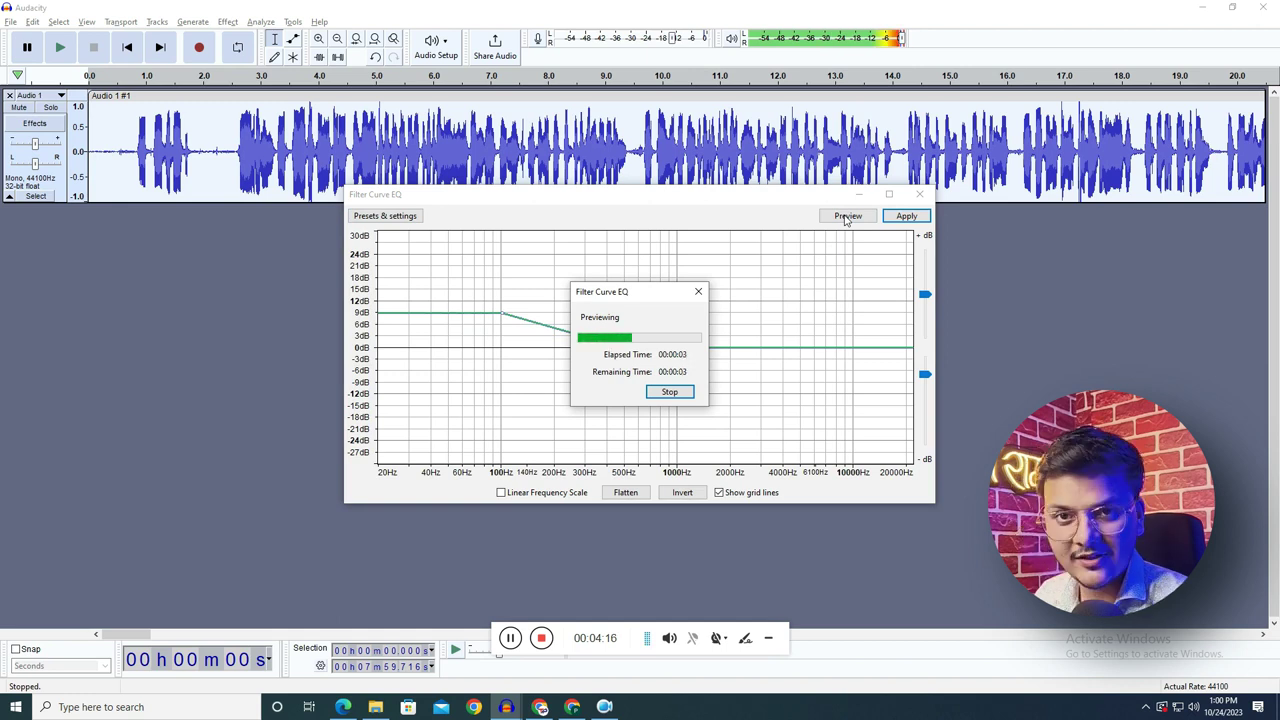
click(669, 392)
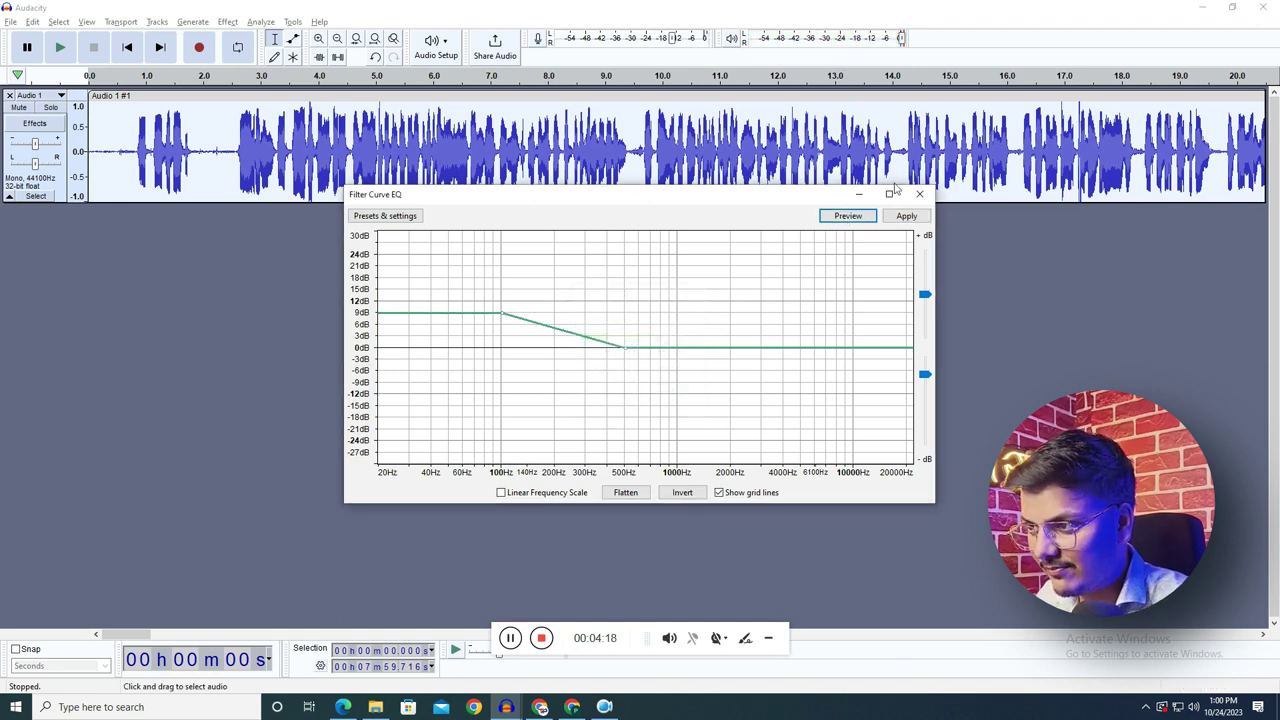
click(906, 216)
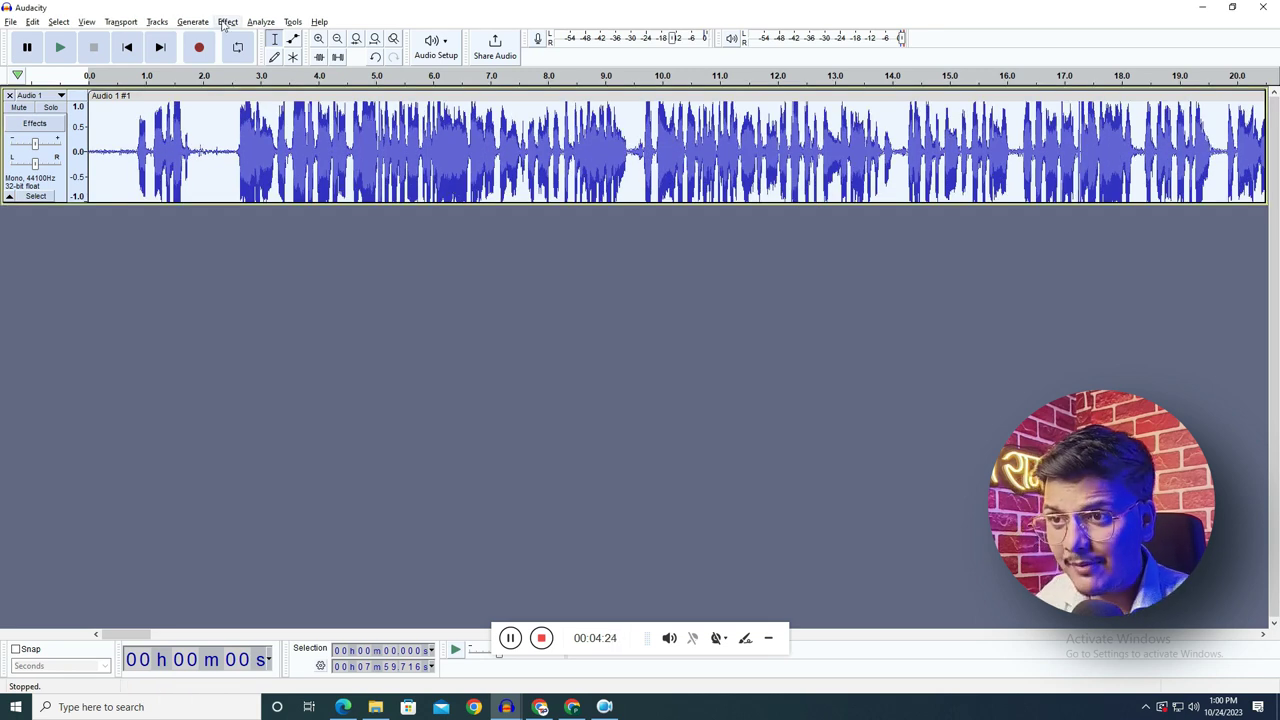
- Apply Graphic EQ to the entire clip with the Treble Boost factory preset
click(226, 22)
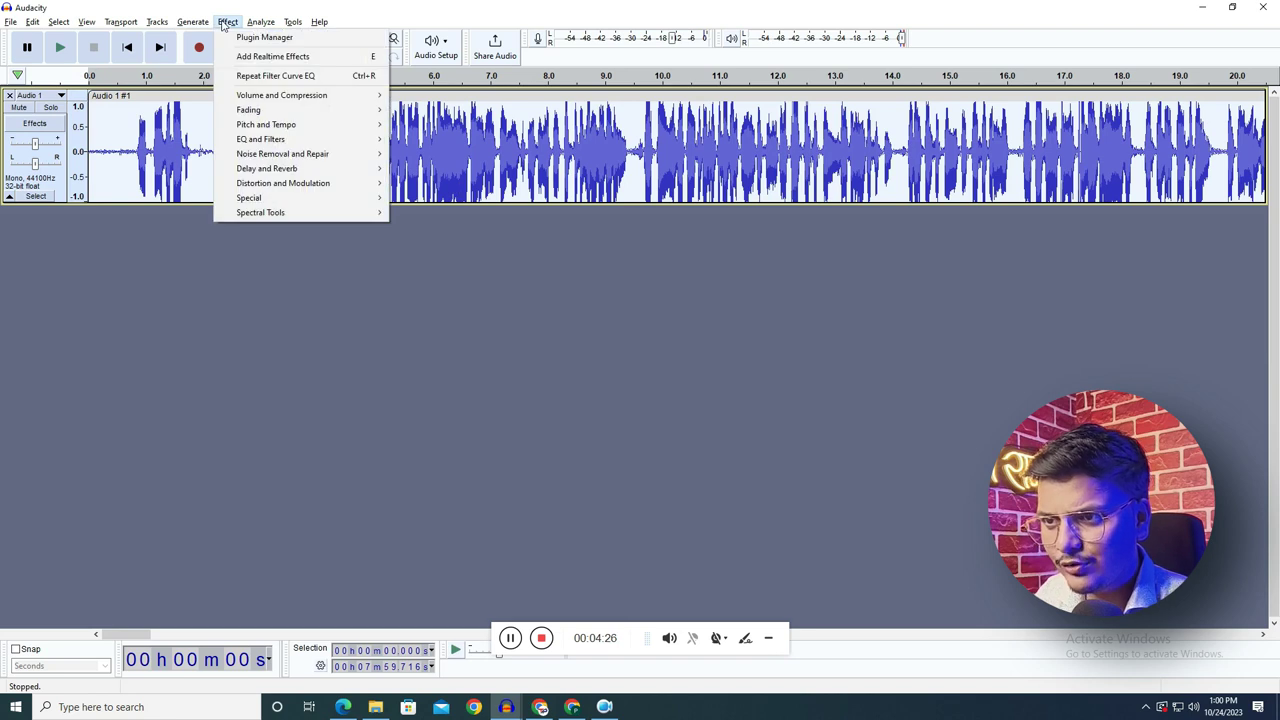
mouse_move(266, 145)
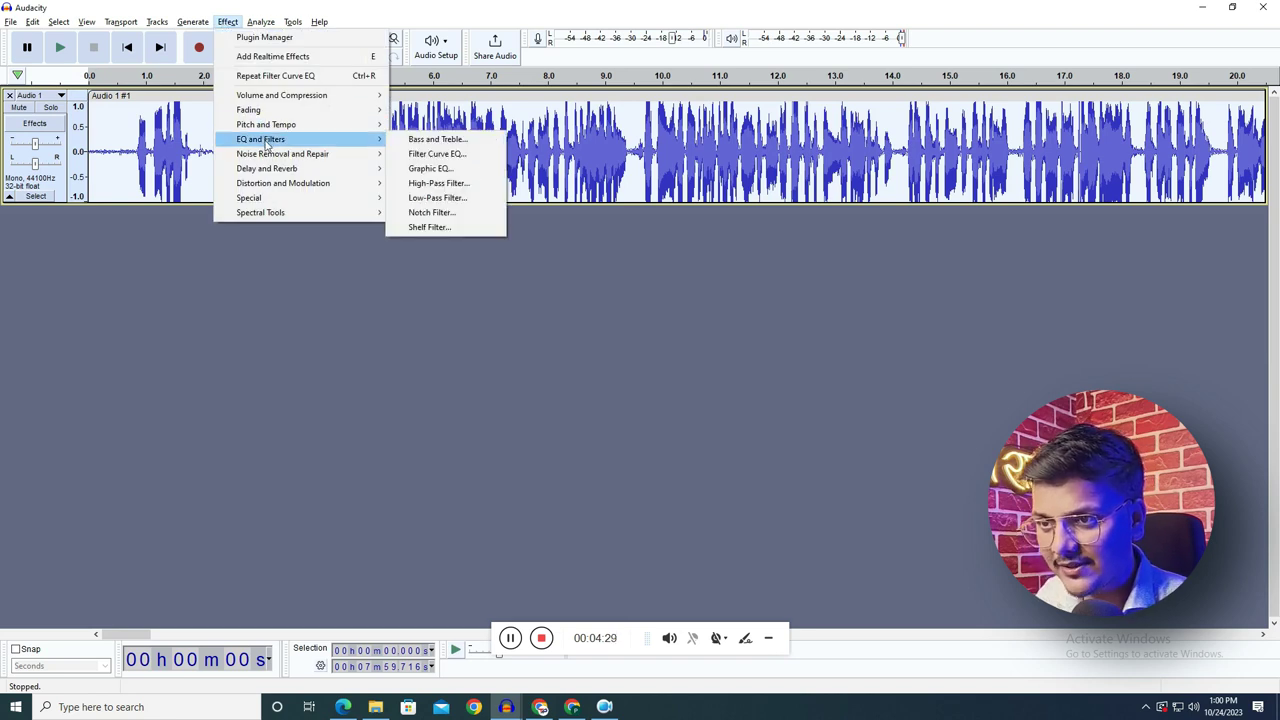
click(437, 169)
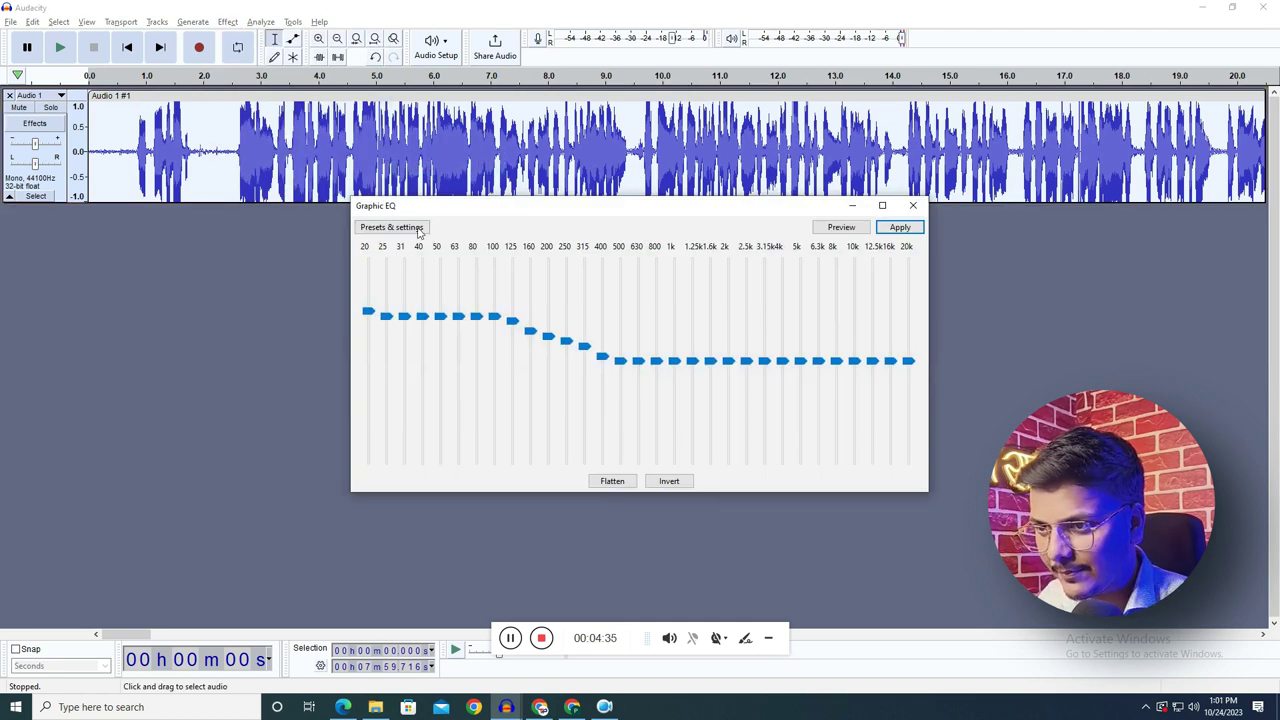
click(419, 228)
mouse_move(416, 297)
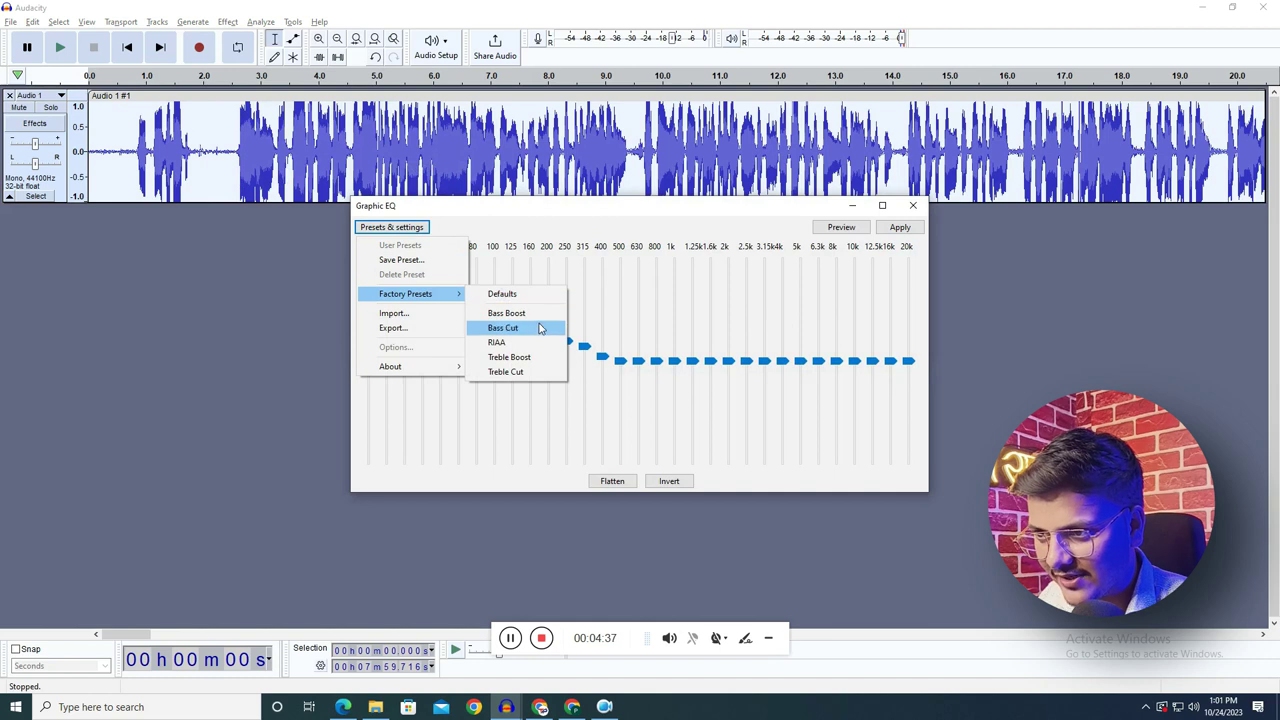
click(530, 358)
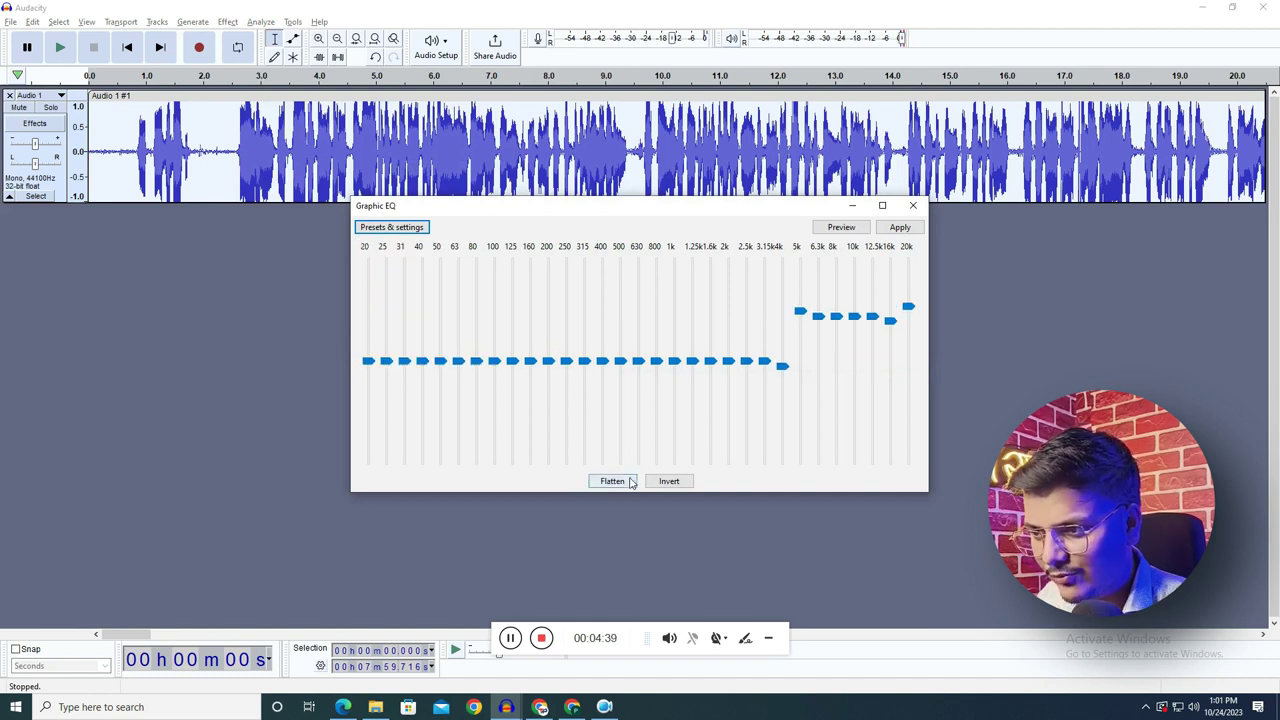
click(900, 227)
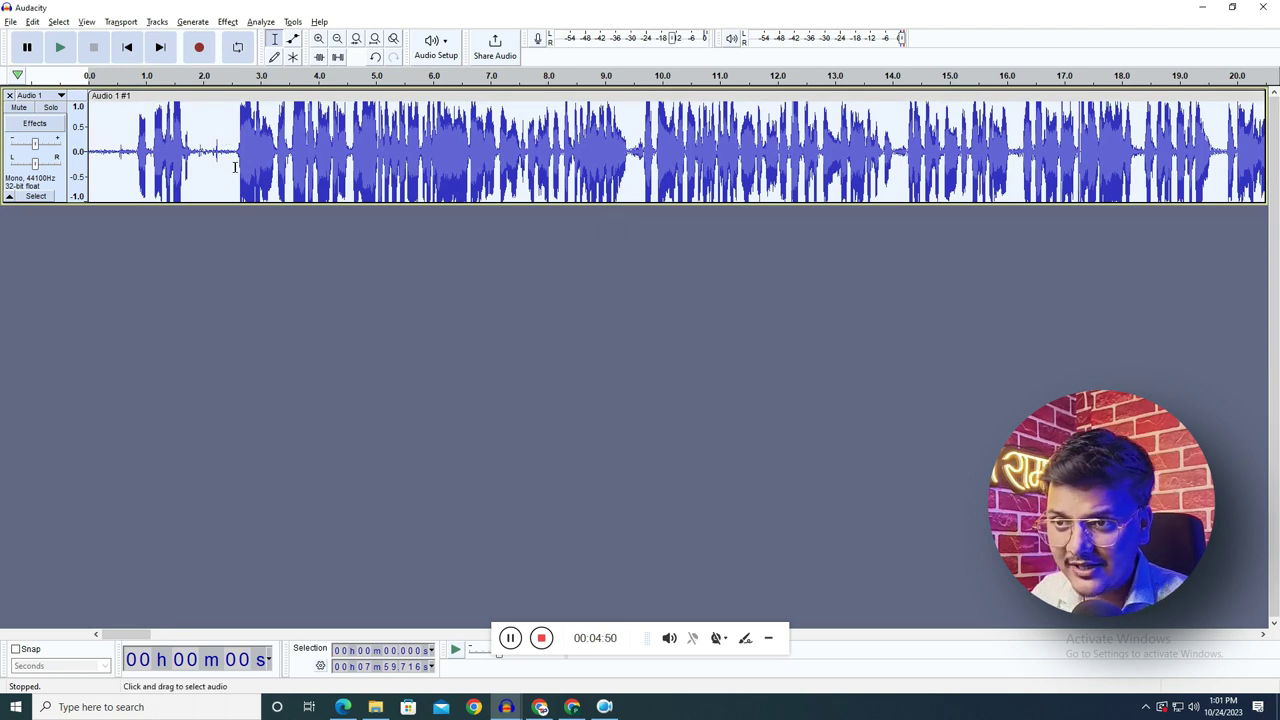
- Apply the Limiter with its Defaults factory preset to the entire clip, previewing the effect first
click(231, 23)
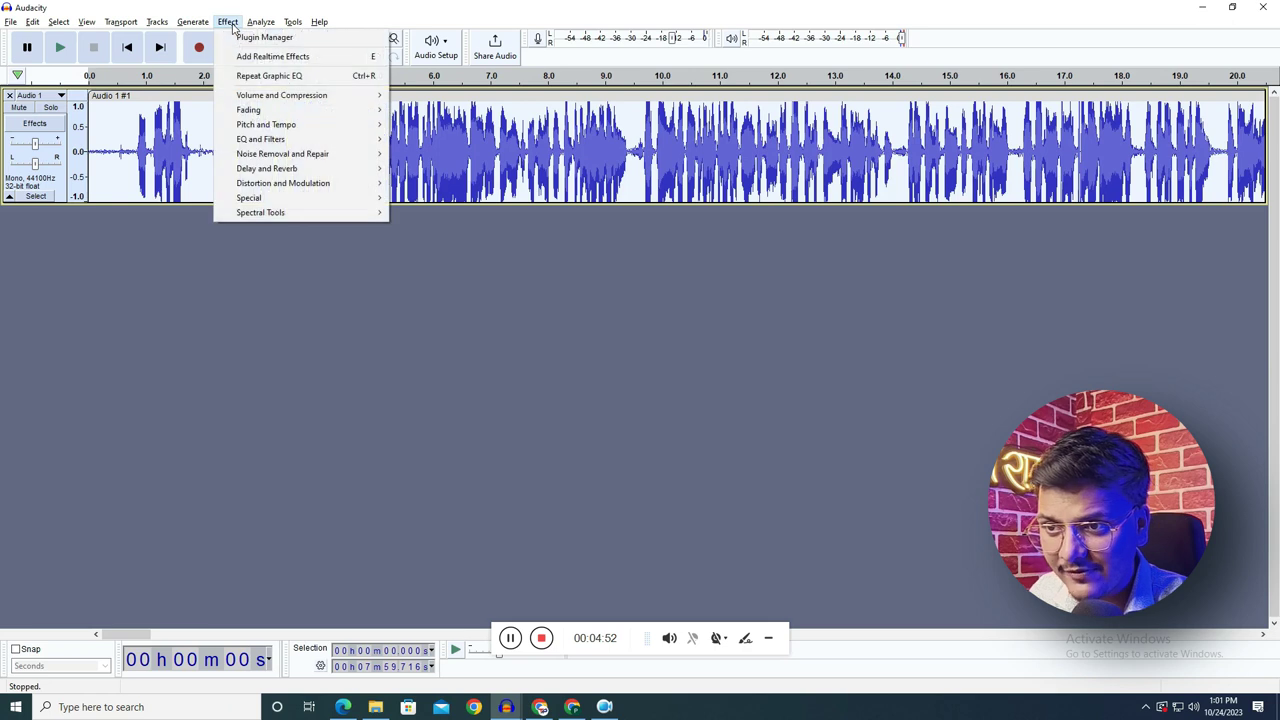
mouse_move(281, 100)
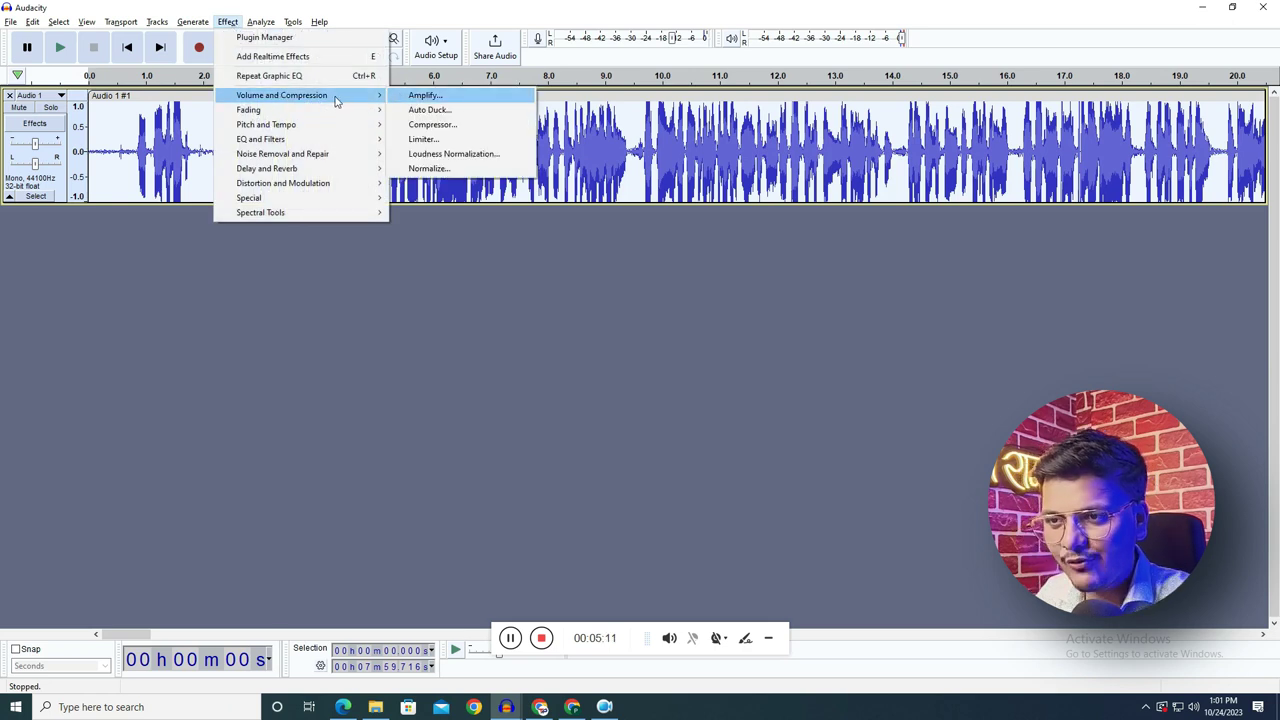
click(424, 139)
click(566, 282)
mouse_move(568, 346)
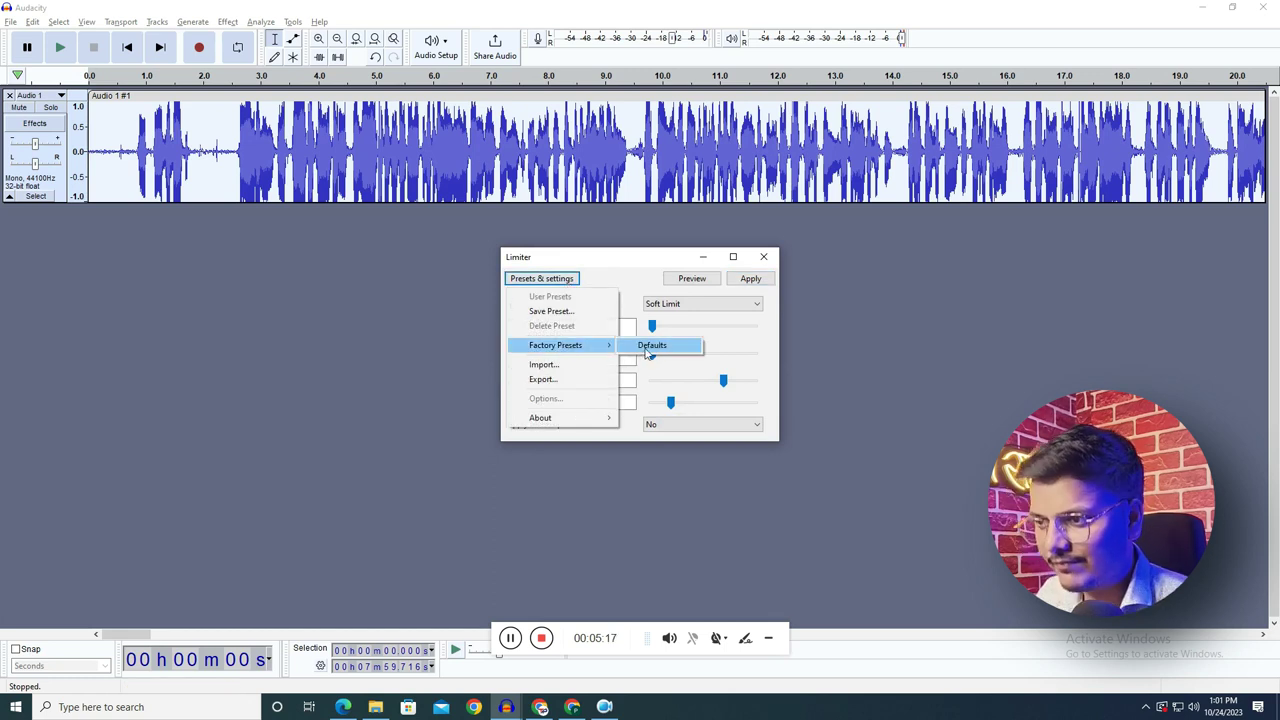
click(645, 346)
click(692, 279)
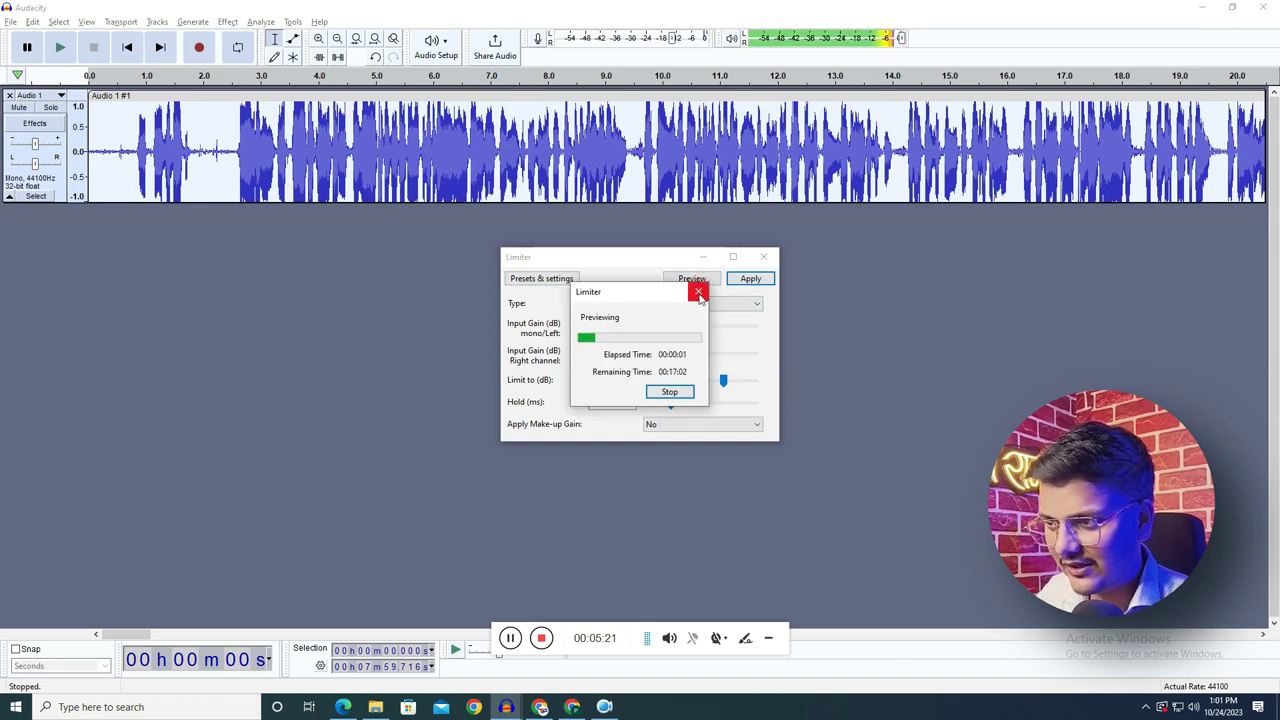
click(698, 290)
click(750, 279)
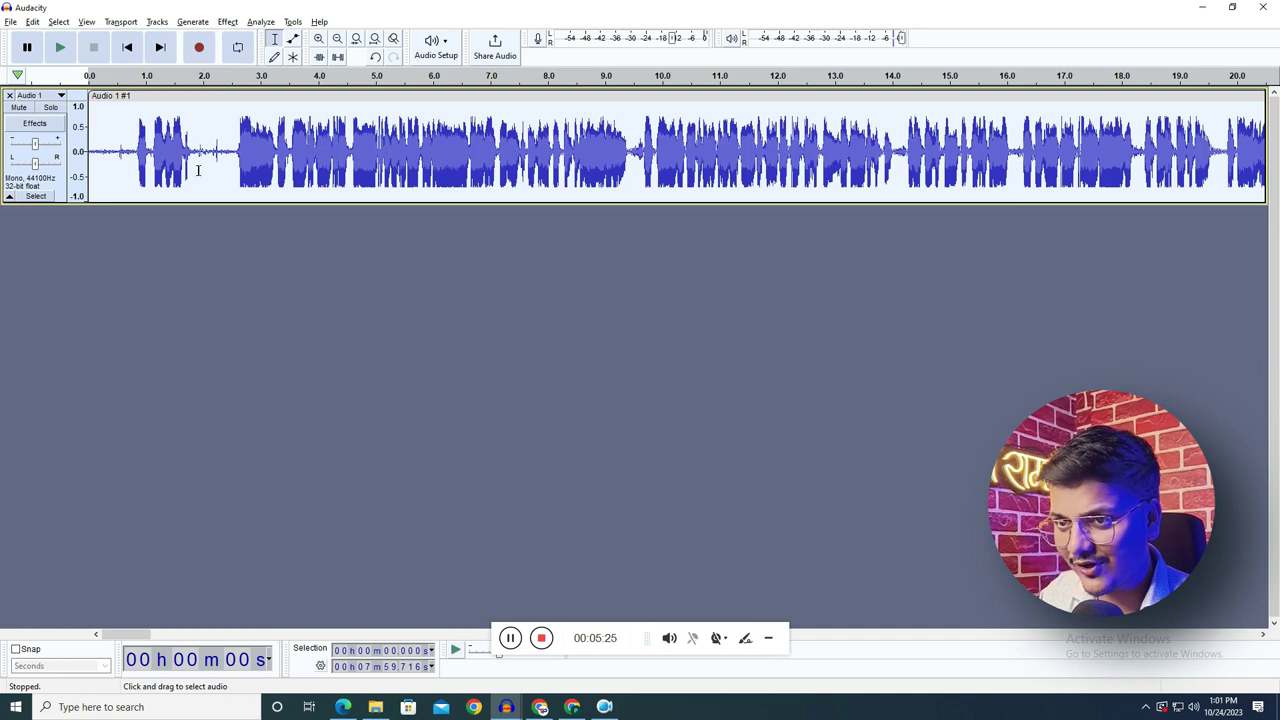
- Play the limited track from about 2.6 seconds twice to check the voice, stopping playback each time
click(240, 148)
key(space)
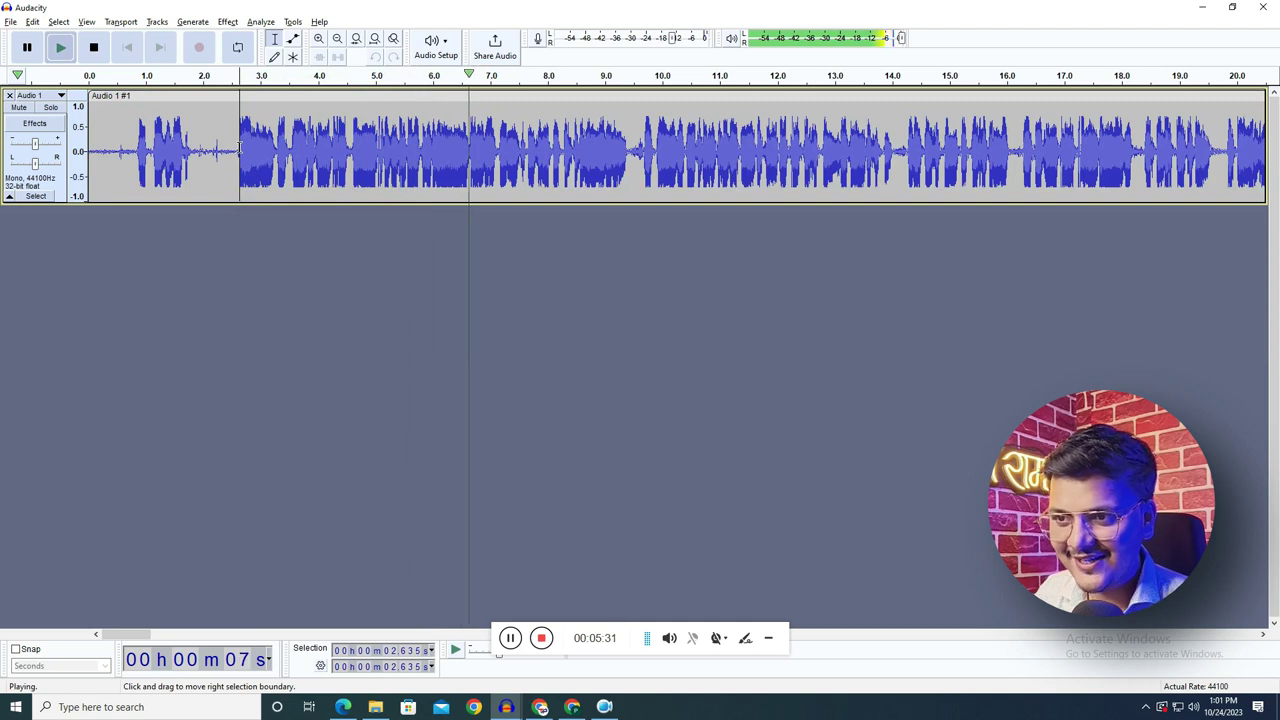
key(space)
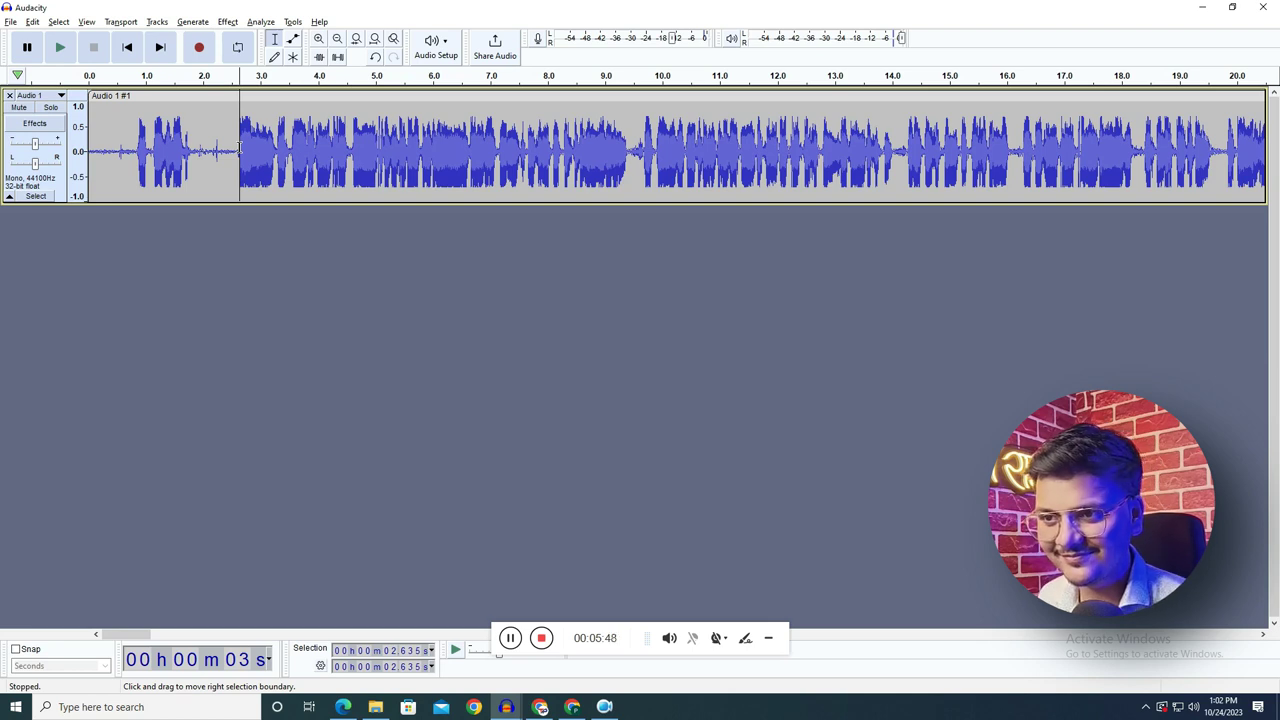
key(space)
key(space)
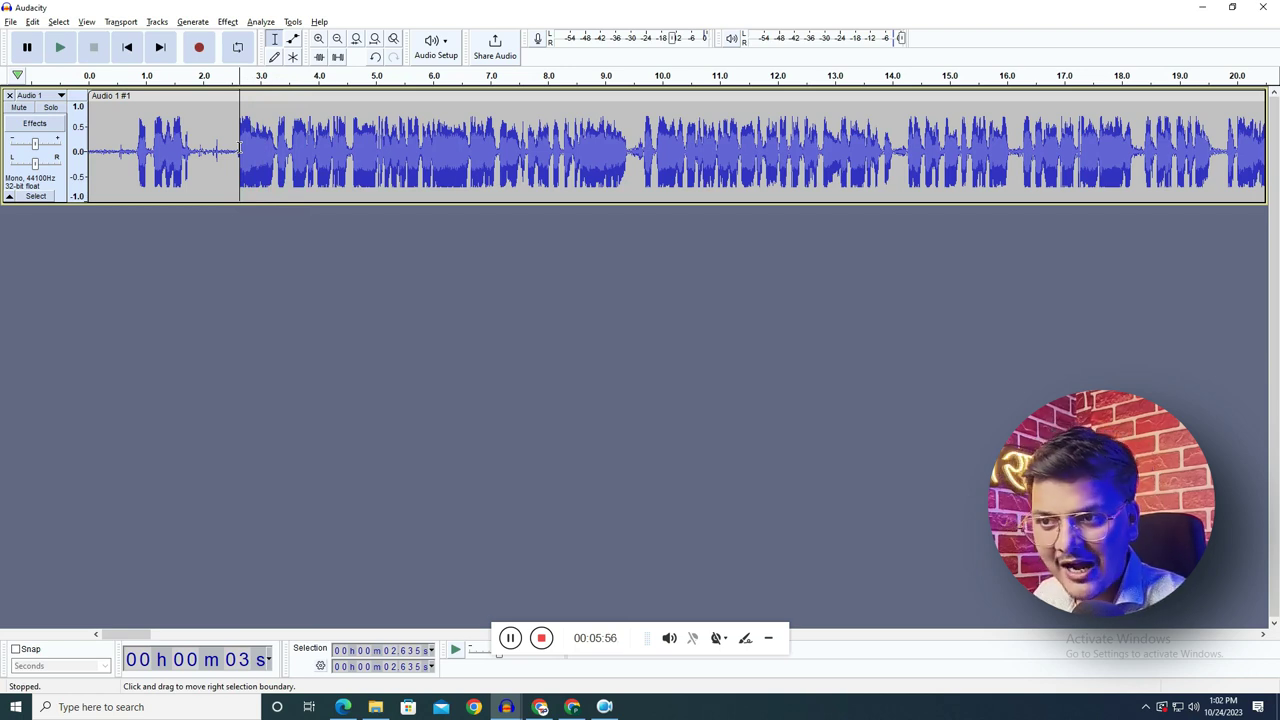
- Select the audio from about 2.6 to 5.0 seconds and preview Change Pitch at 52.514 percent
drag(240, 148, 377, 148)
click(229, 22)
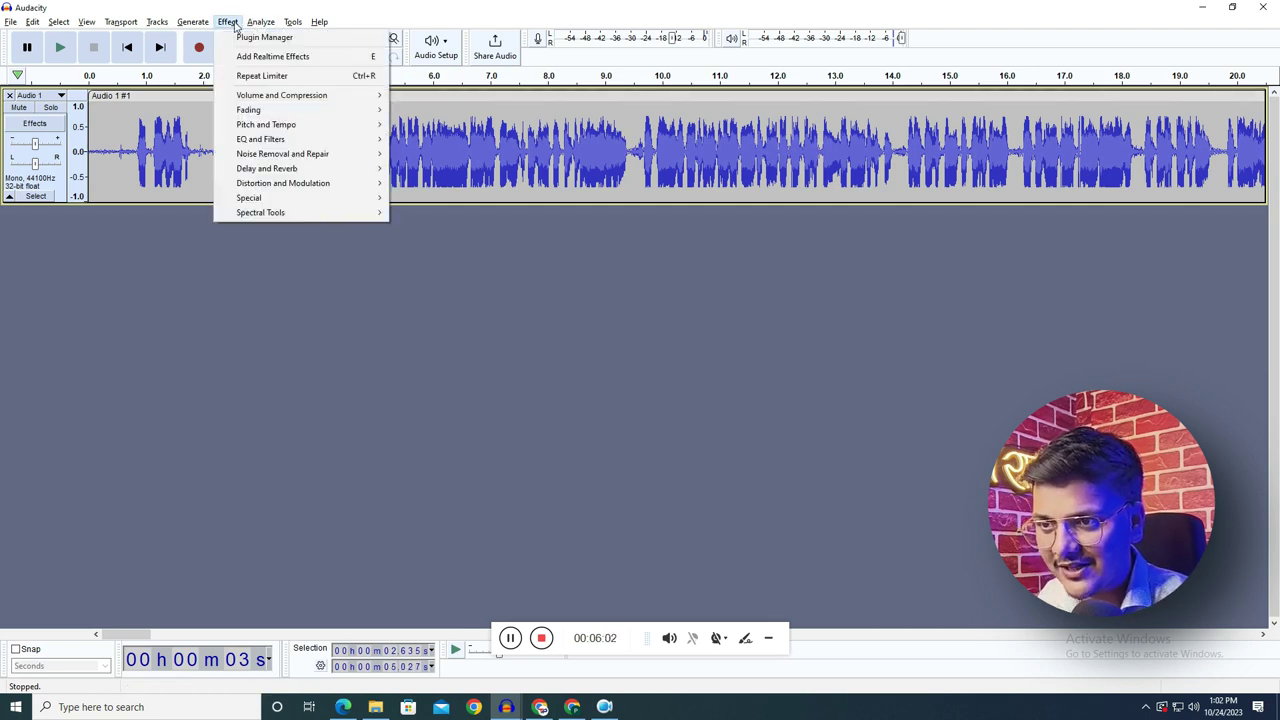
mouse_move(281, 128)
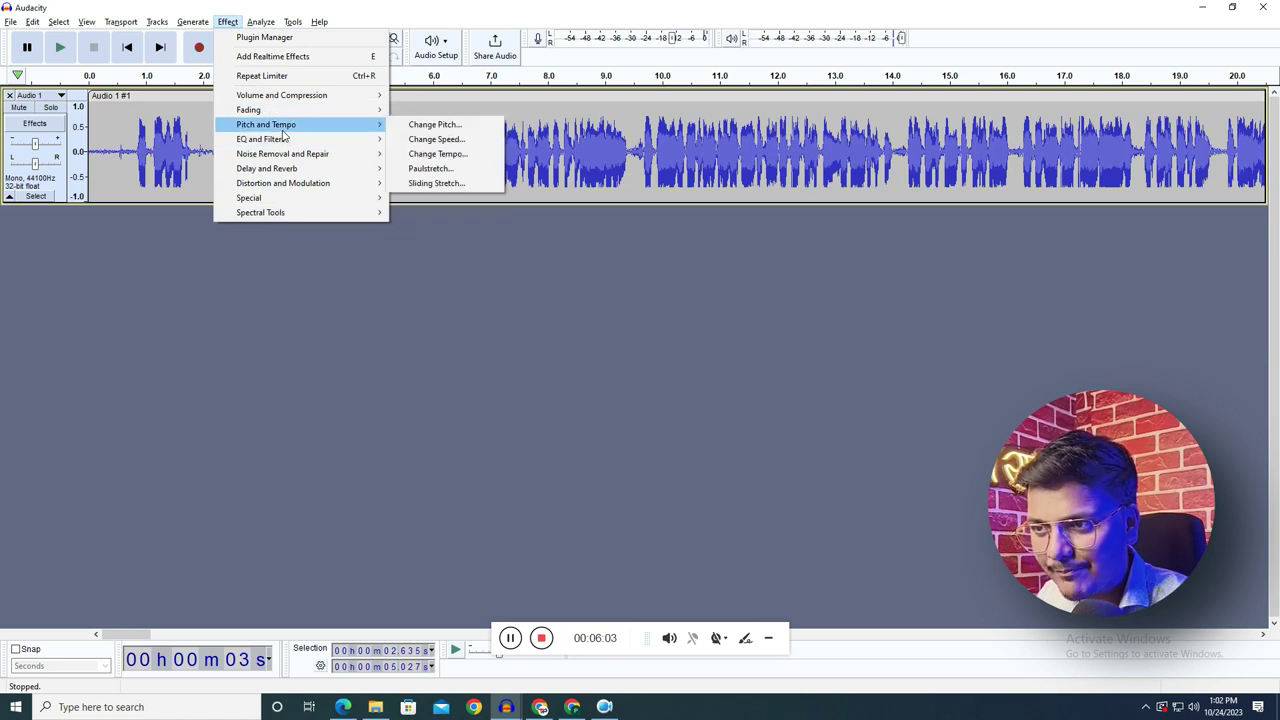
click(434, 124)
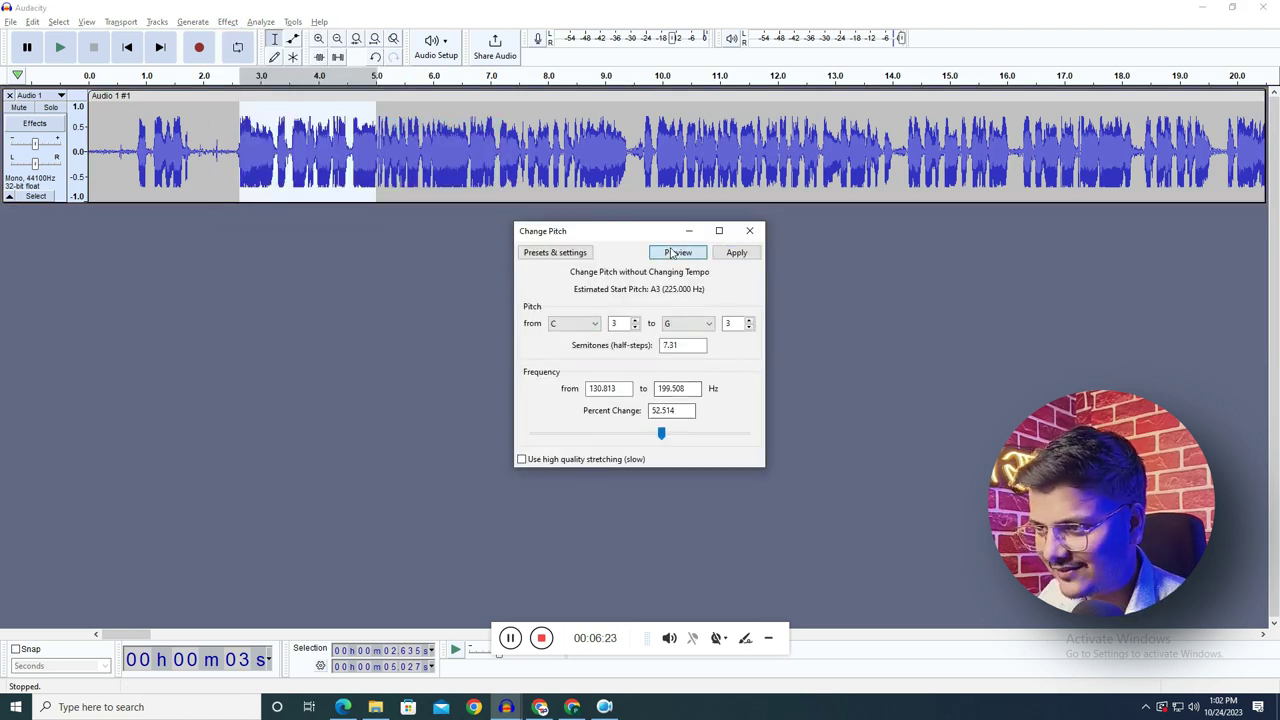
click(677, 253)
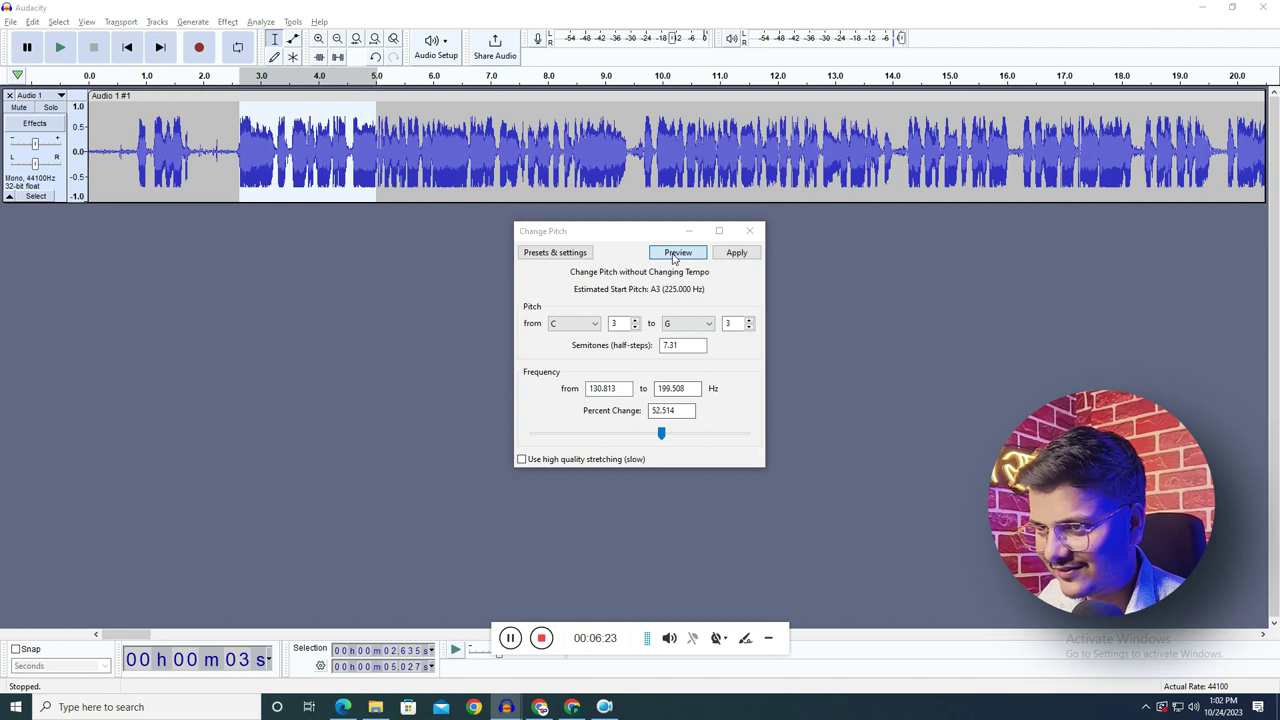
click(670, 392)
- Try lowering the pitch of the selection by 19 percent and by 31 percent, previewing each setting
drag(661, 435, 619, 434)
click(670, 256)
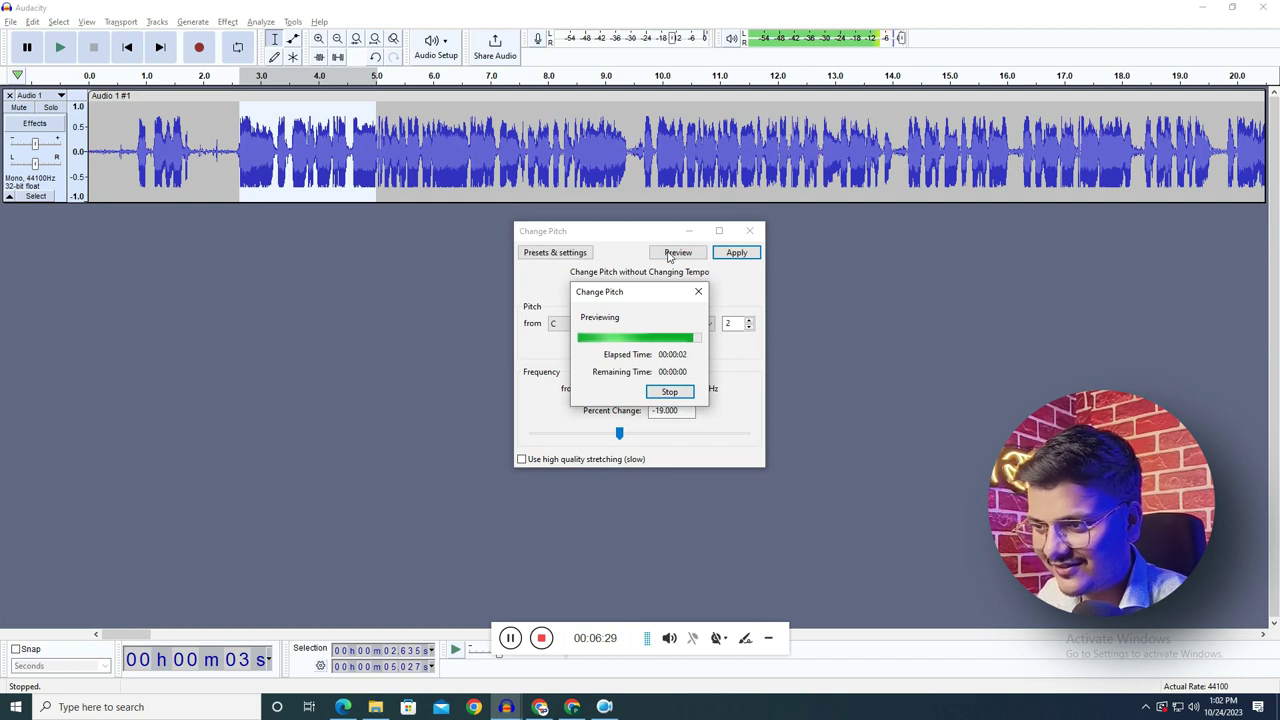
drag(619, 434, 606, 434)
click(696, 256)
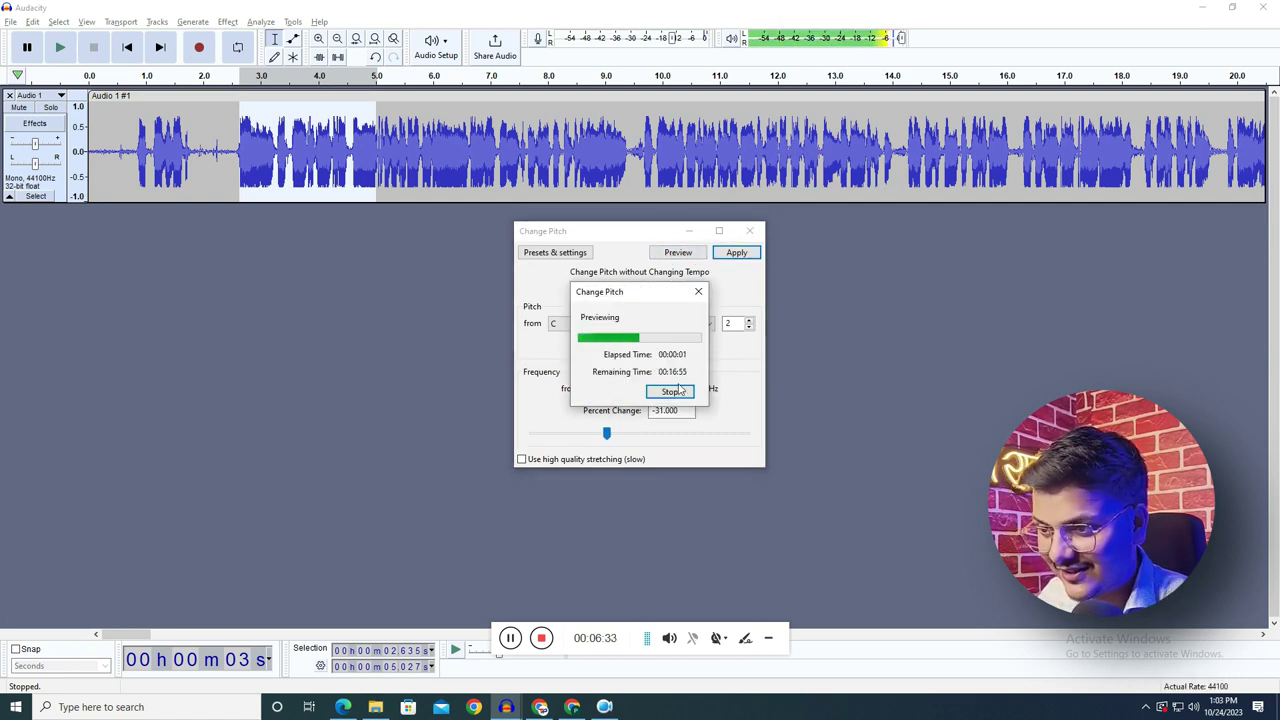
click(679, 391)
- Set the starting pitch to E and the percent change to 46.102, and preview the raised voice
click(591, 325)
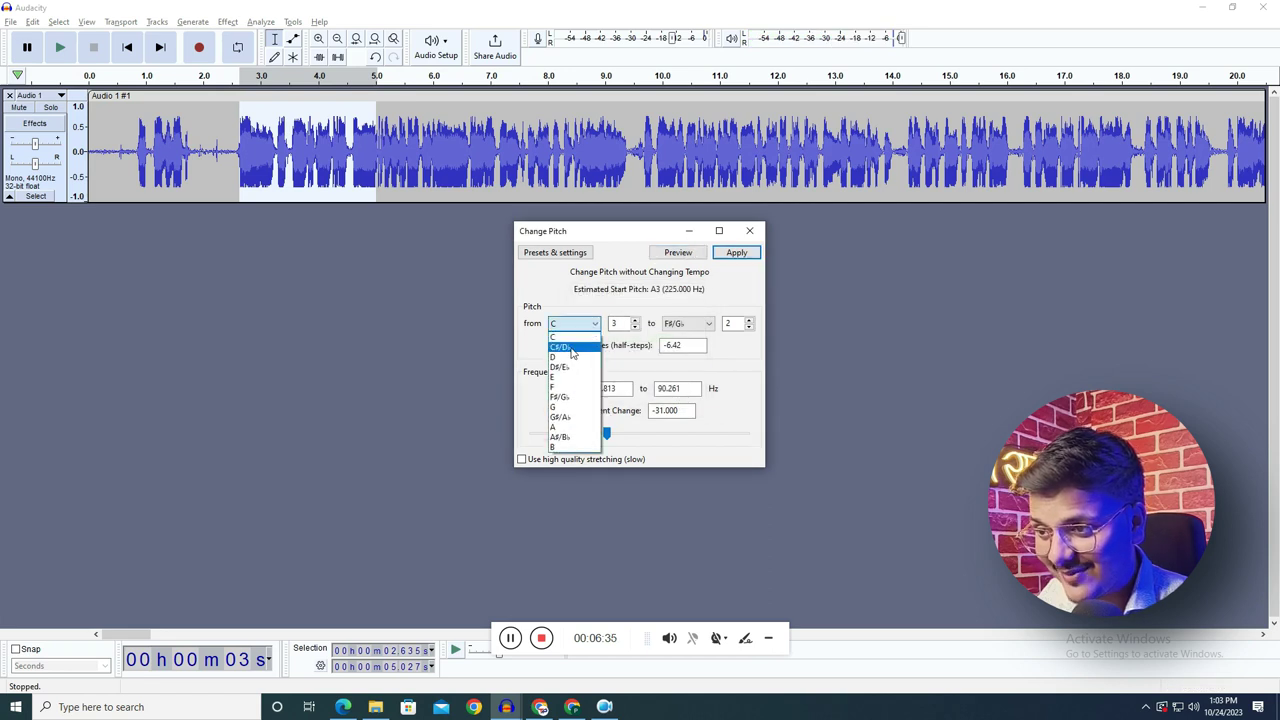
click(566, 340)
click(574, 323)
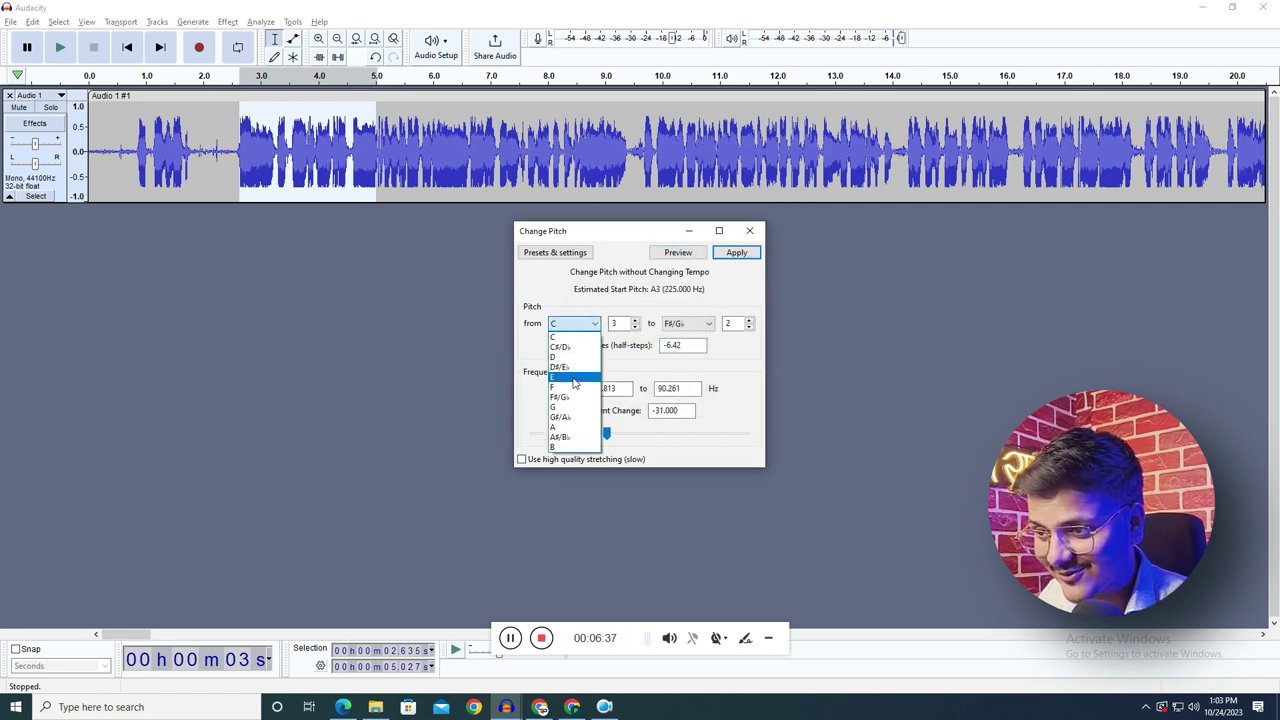
click(566, 378)
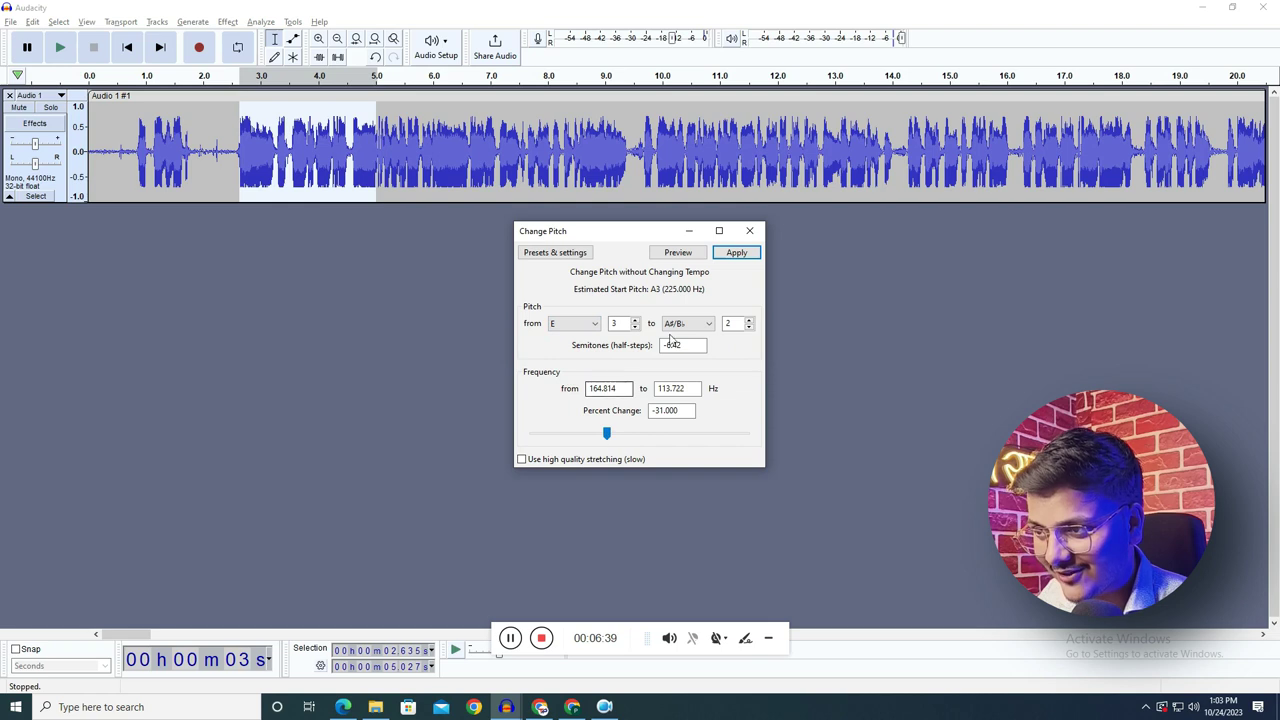
drag(608, 435, 659, 435)
click(688, 257)
click(688, 257)
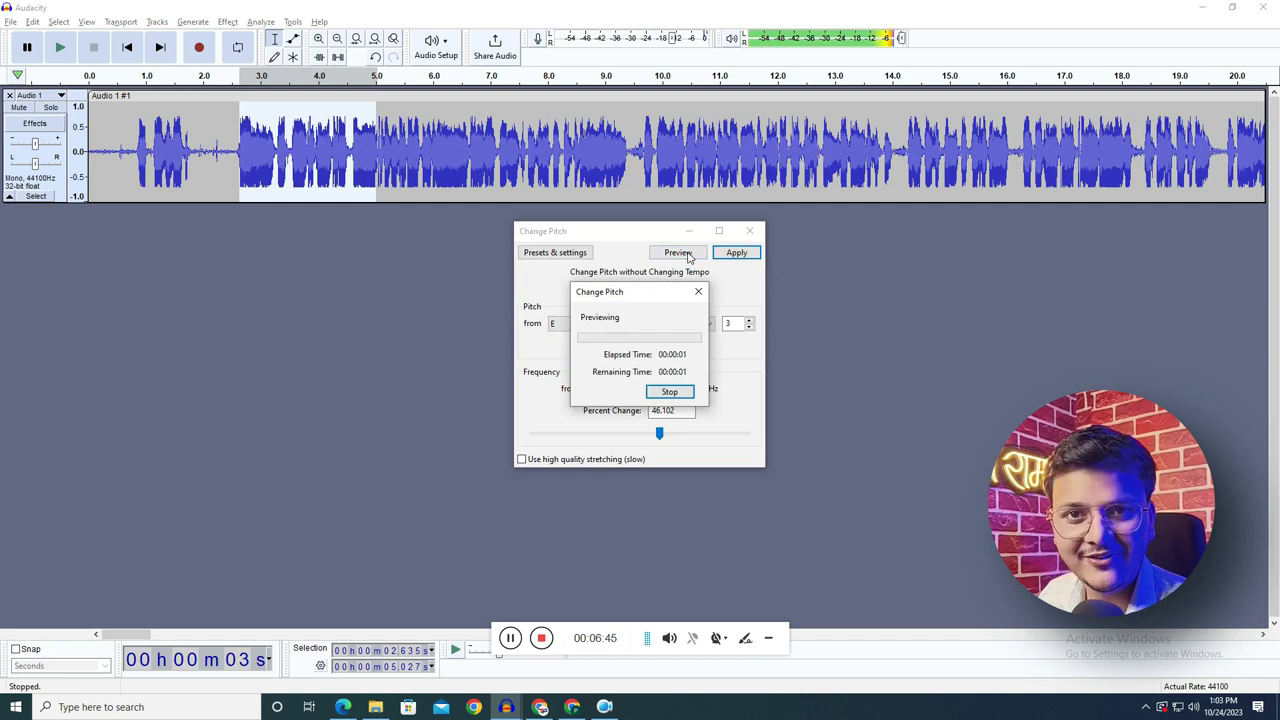